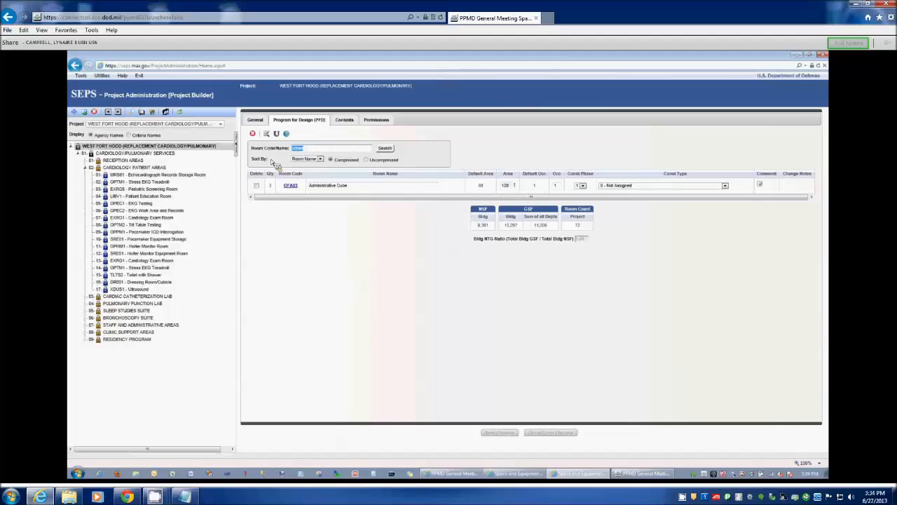
# - Clear the room filter to list all project rooms and open the OFA03 Administrative Cube details in a maximized window
pyautogui.press('BackSpace')
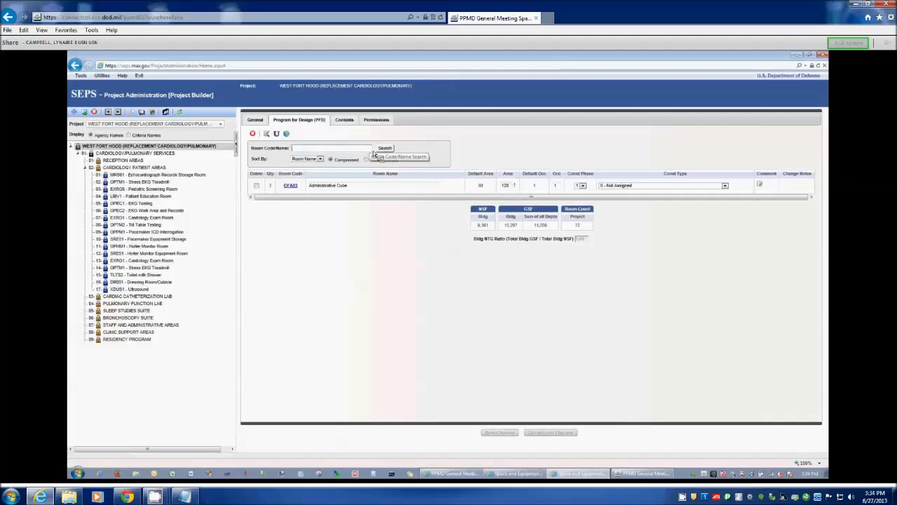
pyautogui.click(379, 150)
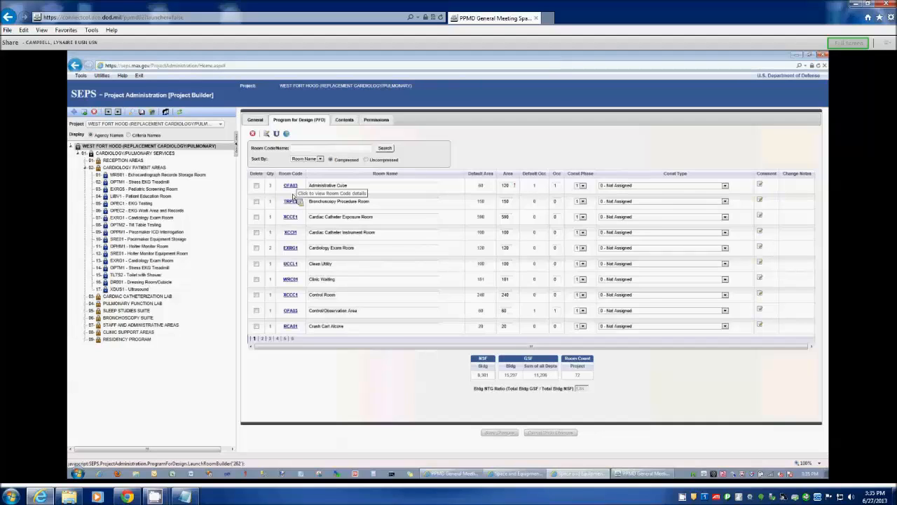
pyautogui.click(292, 192)
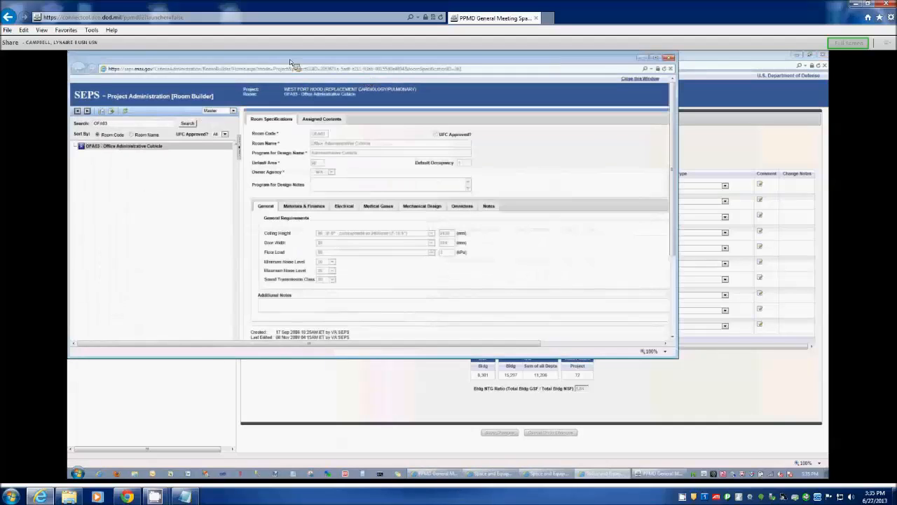
pyautogui.click(658, 57)
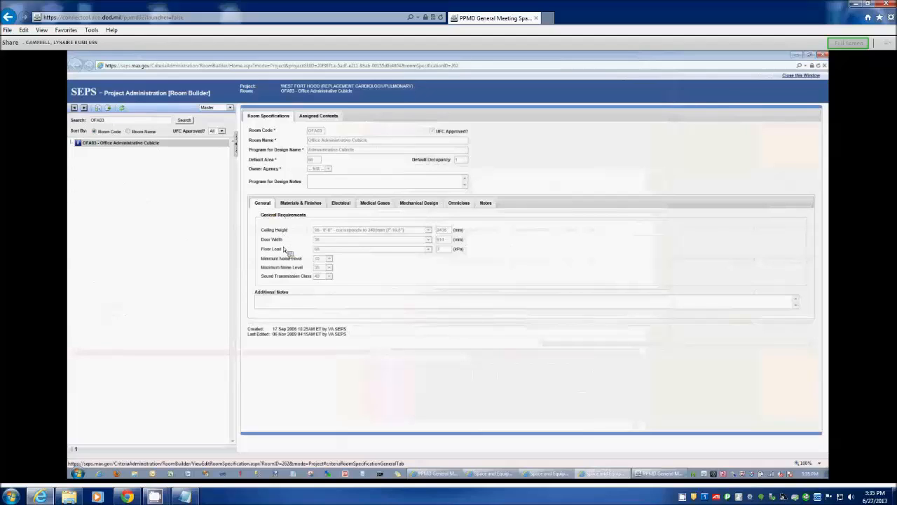
# - Review the cubicle's specifications for materials and finishes, electrical, medical gases, mechanical design, Omniclass and notes
pyautogui.click(287, 203)
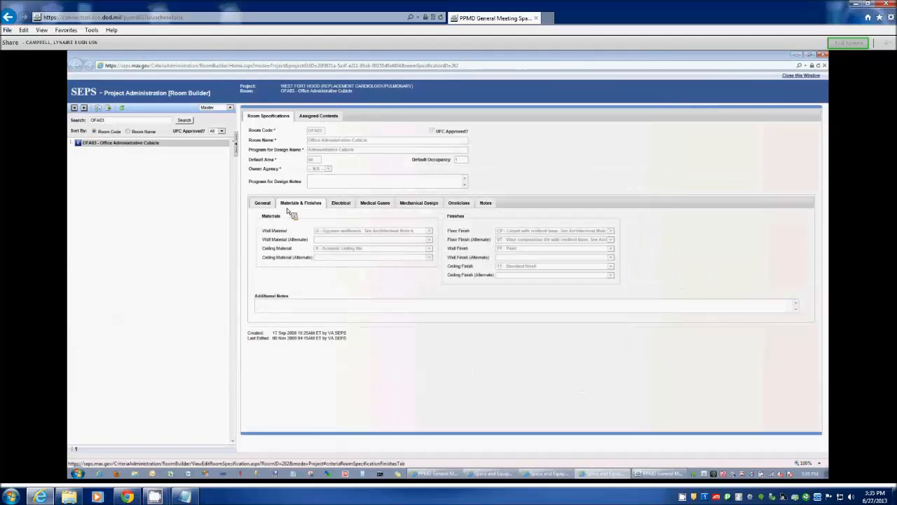
pyautogui.click(346, 204)
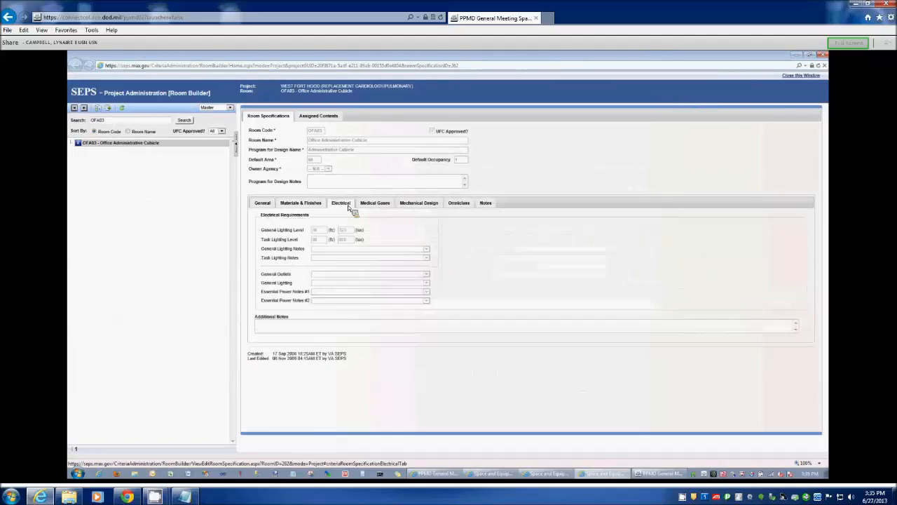
pyautogui.click(381, 205)
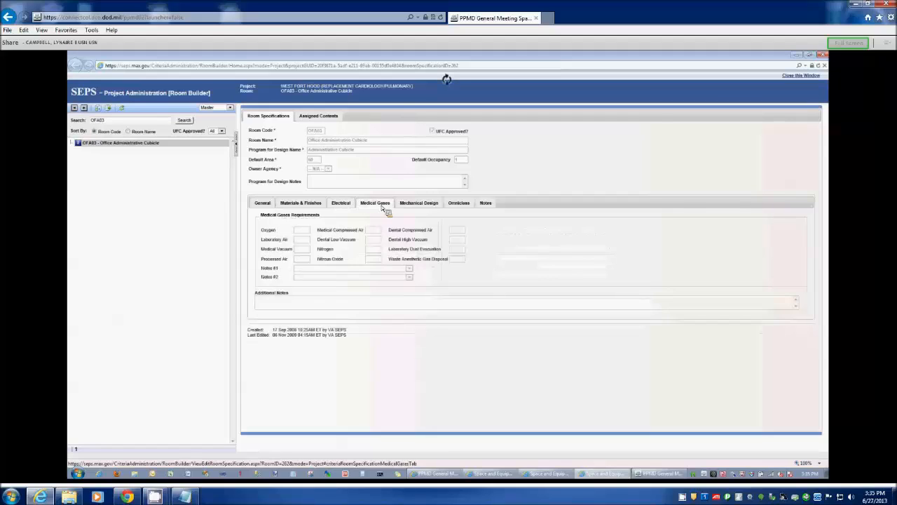
pyautogui.click(422, 205)
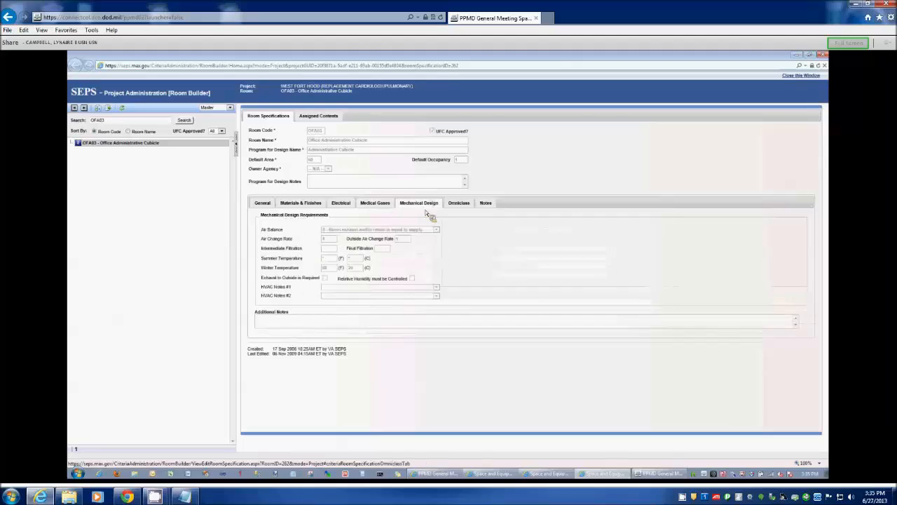
pyautogui.click(459, 205)
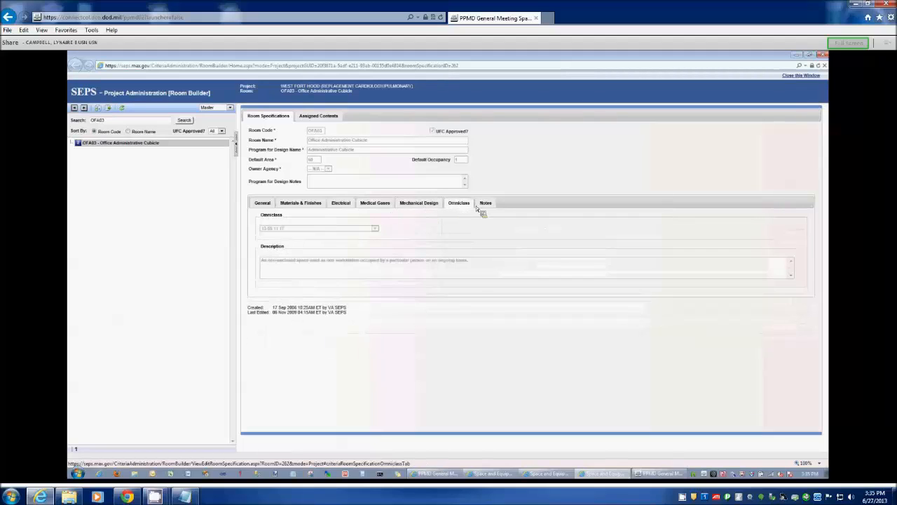
pyautogui.click(477, 204)
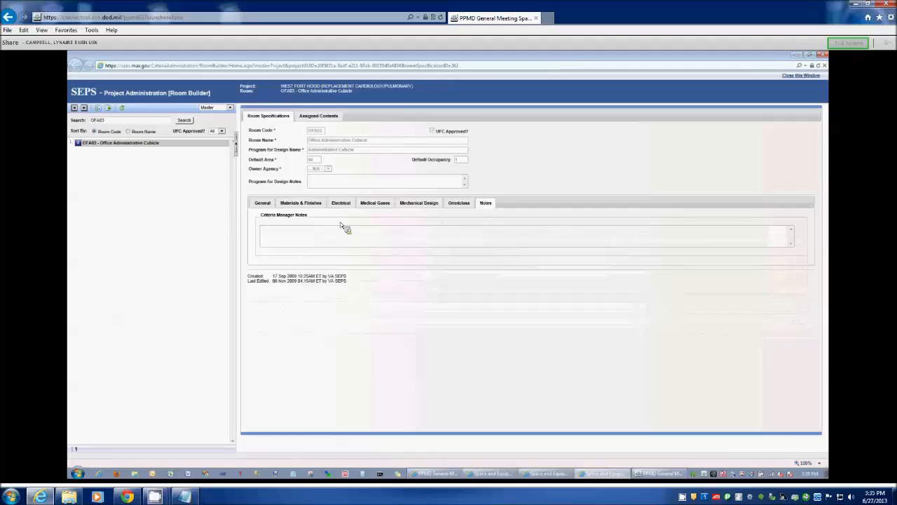
# - View the cubicle's assigned contents for agency VA and for all agencies, and search them for "chair"
pyautogui.click(306, 121)
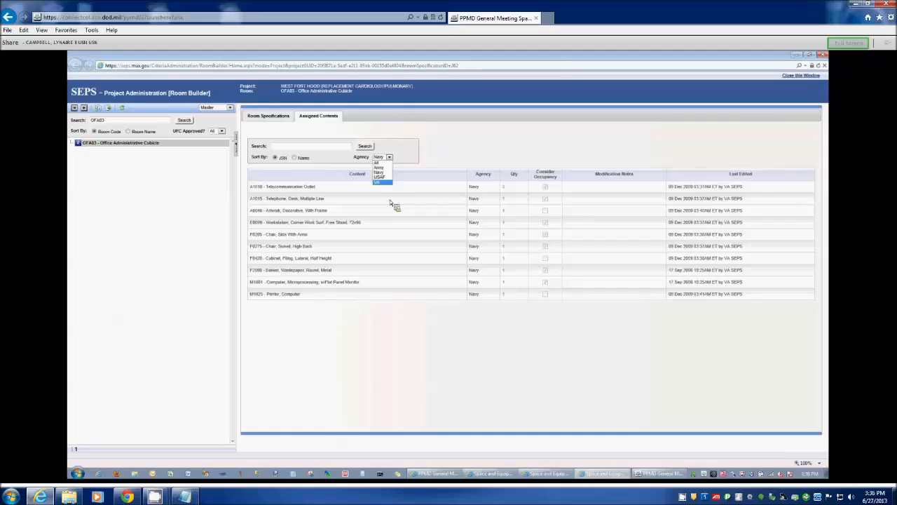
pyautogui.click(379, 182)
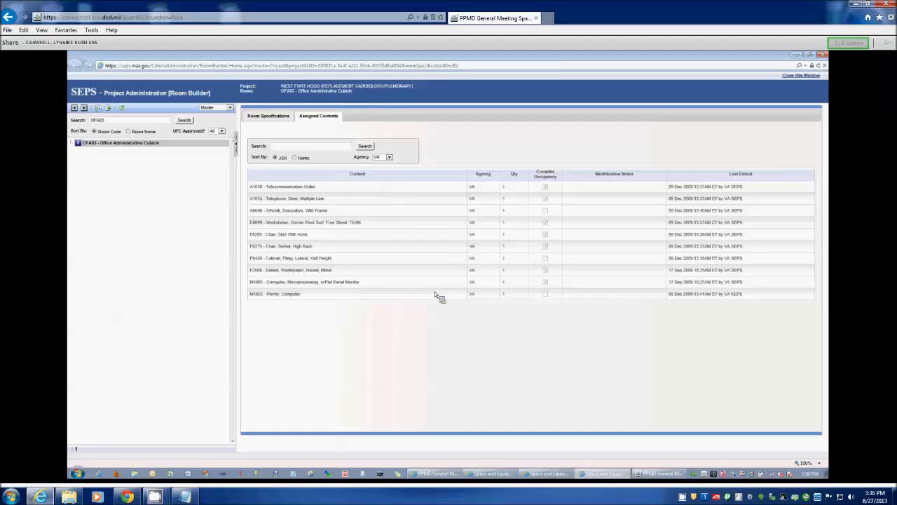
pyautogui.click(386, 163)
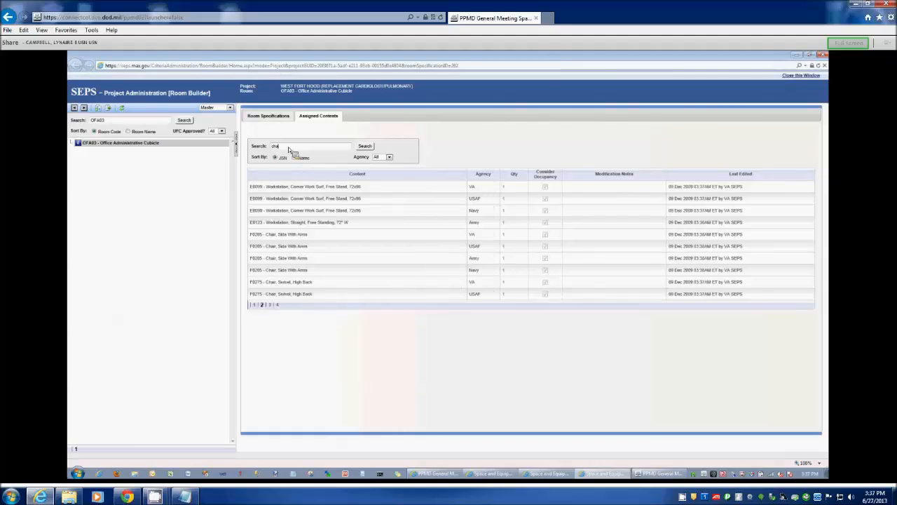
pyautogui.write('ir')
pyautogui.press('Return')
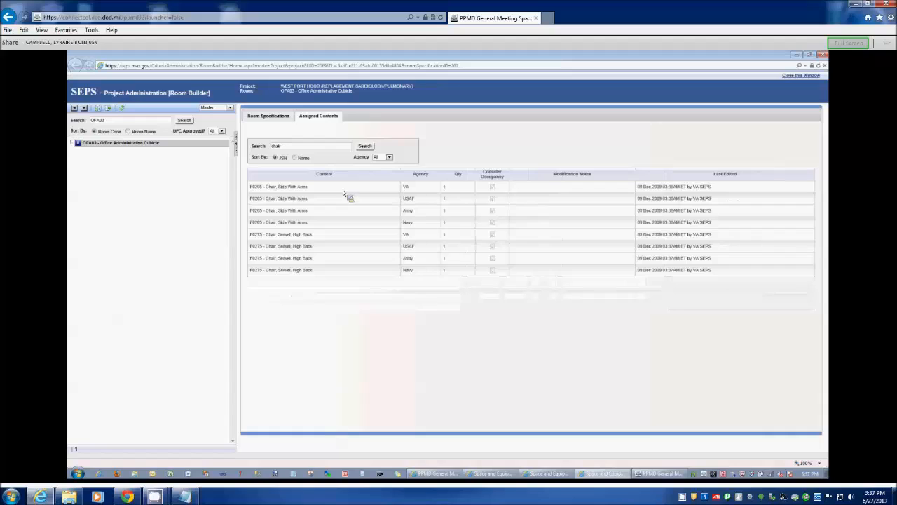
# - Return to the room specifications, clear the OFA03 room search and view AUD01 Auditorium, BMER1 Biomedical Electronic Repair and BRAR1 Bedroom Anteroom
pyautogui.click(279, 117)
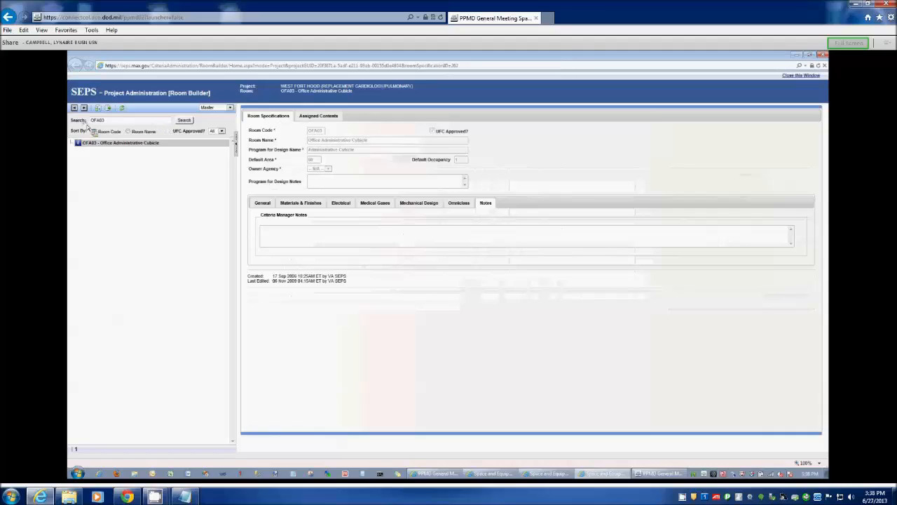
pyautogui.moveTo(105, 121); pyautogui.dragTo(83, 129)
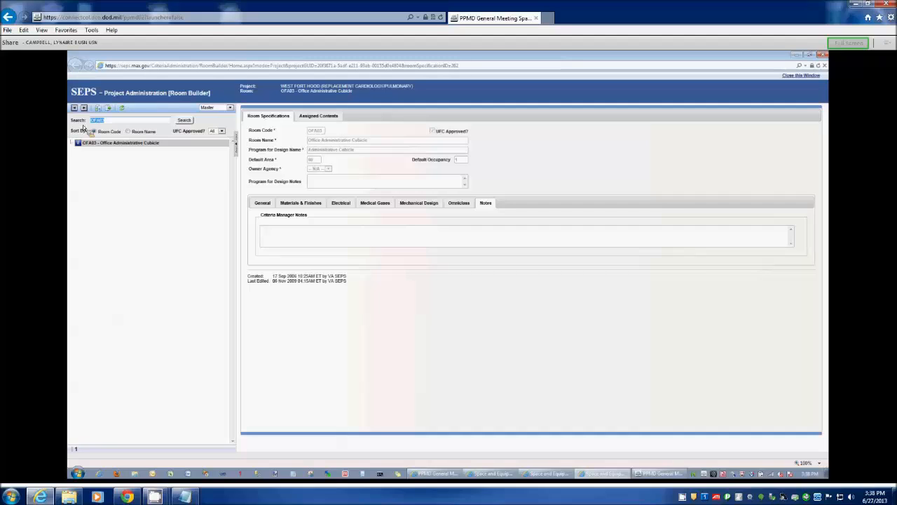
pyautogui.press('BackSpace')
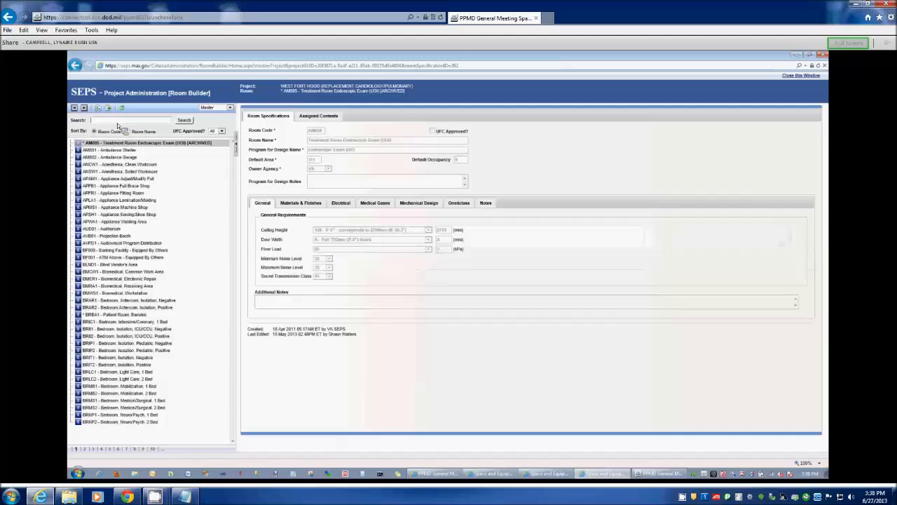
pyautogui.click(102, 229)
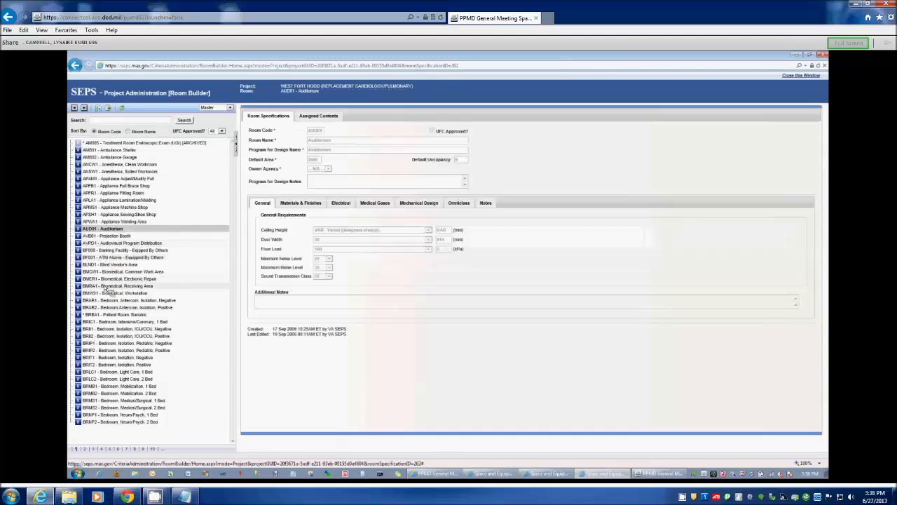
pyautogui.click(105, 279)
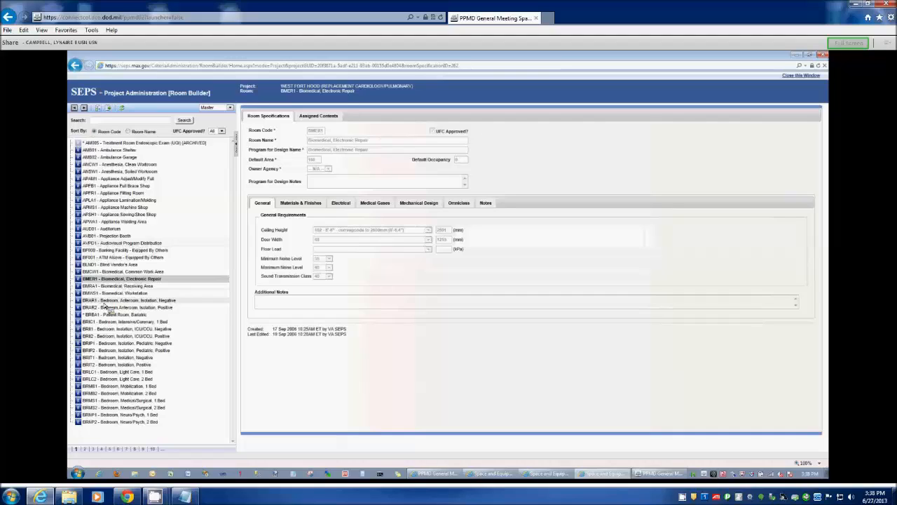
pyautogui.click(102, 302)
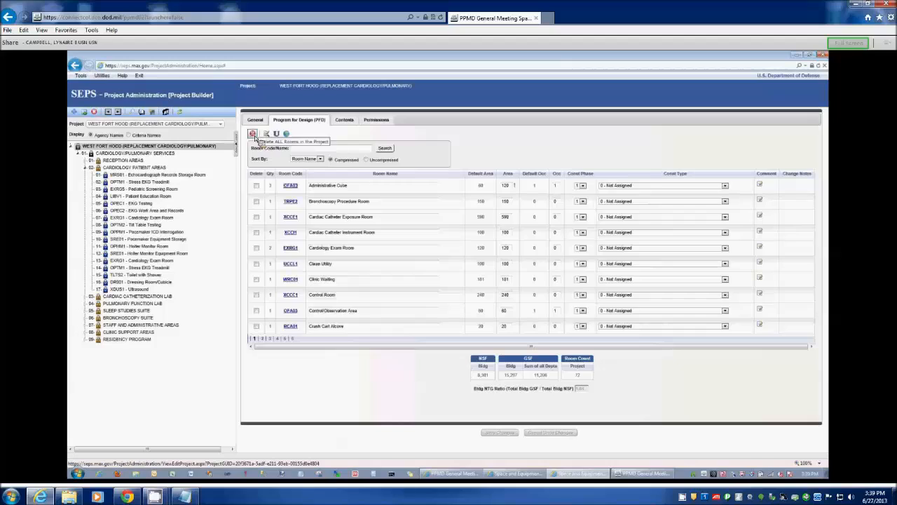
# - Set the construction type of the Administrative Cube room to 4 - Alteration, Medium and save the change
pyautogui.click(254, 134)
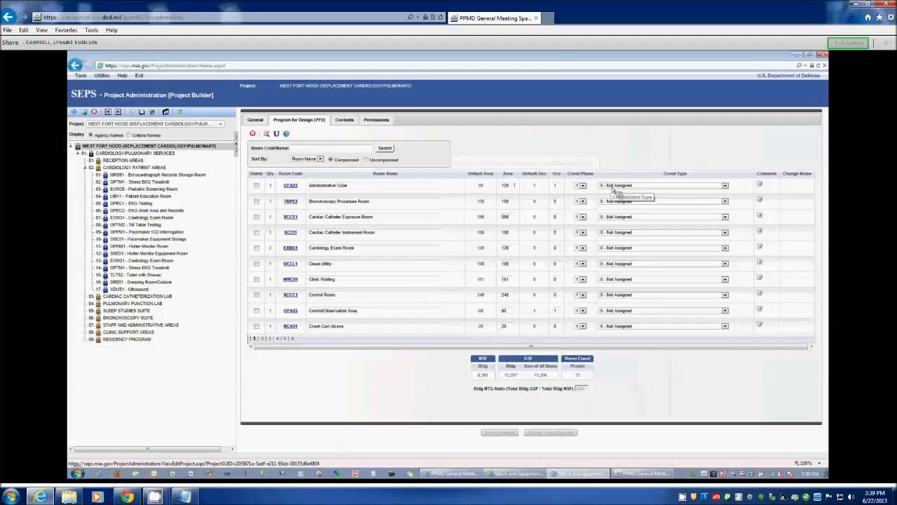
pyautogui.click(725, 186)
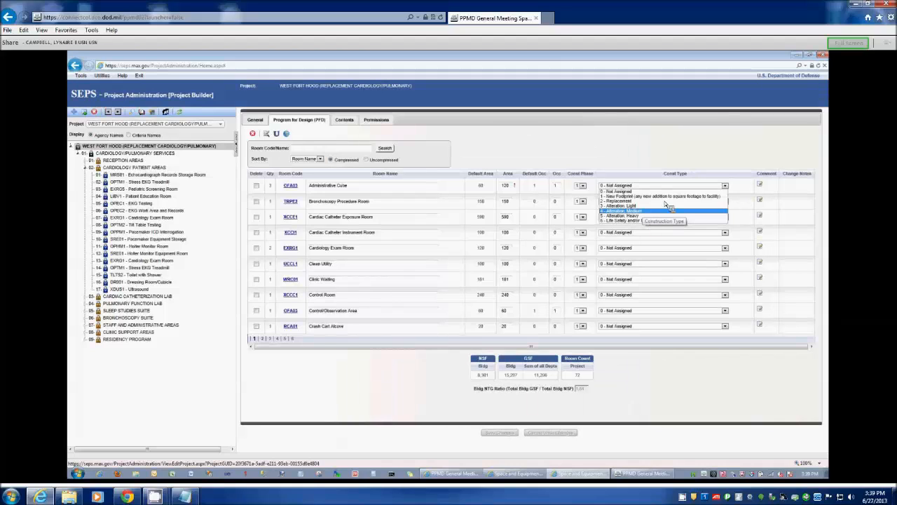
pyautogui.click(643, 210)
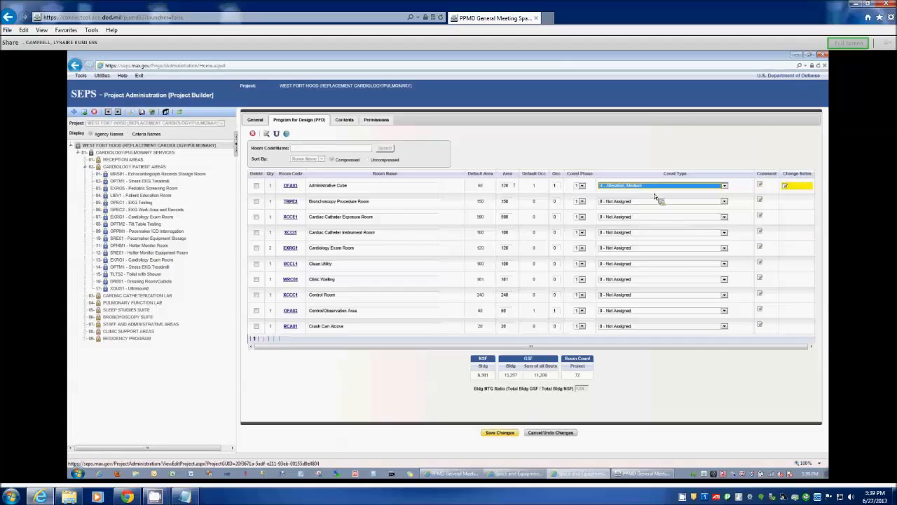
pyautogui.click(500, 433)
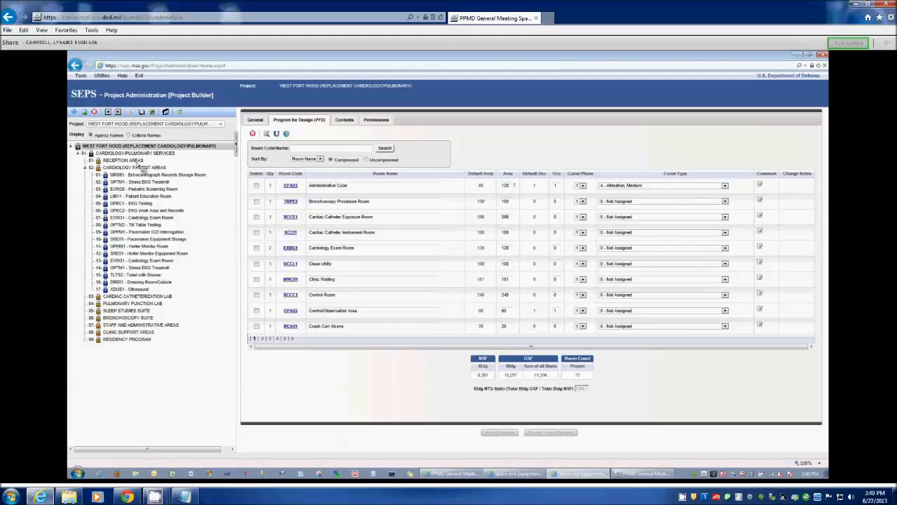
# - Apply a global construction change to the Reception Areas functional area, setting all its rooms to type 4 - Alteration, Medium
pyautogui.click(138, 161)
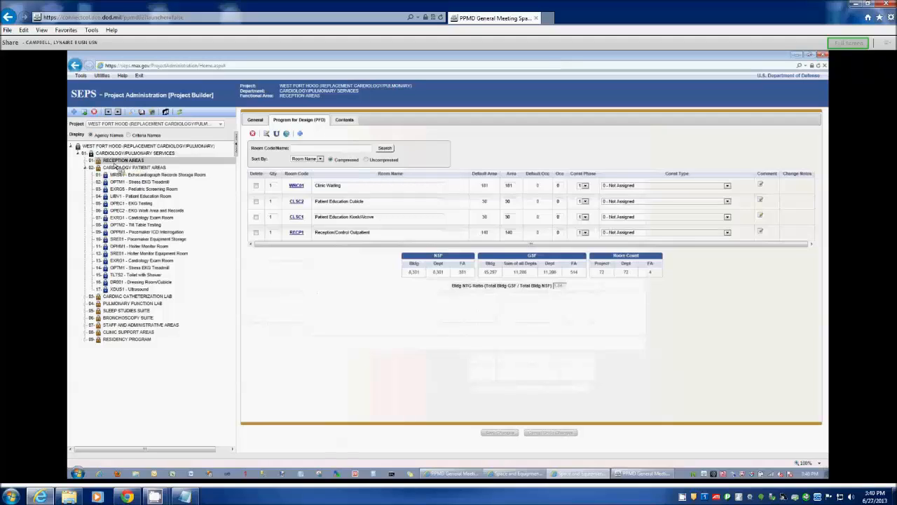
pyautogui.click(286, 135)
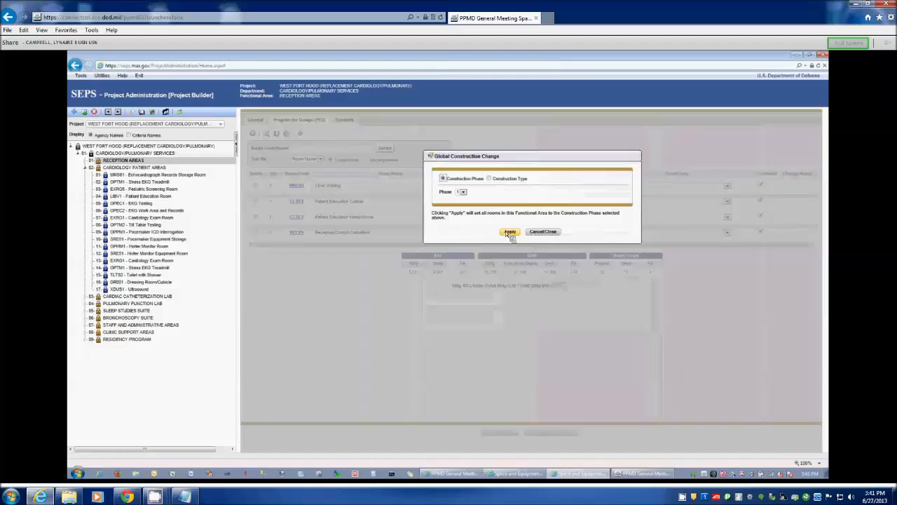
pyautogui.click(490, 179)
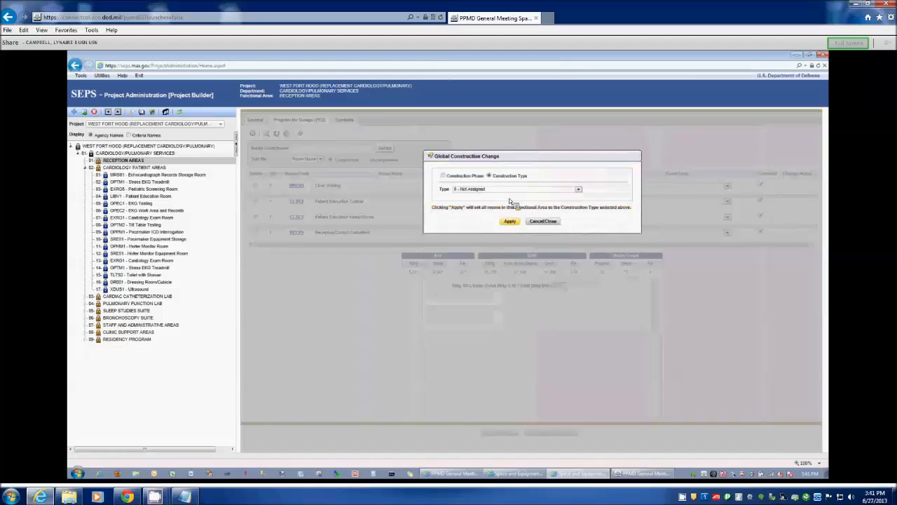
pyautogui.click(579, 189)
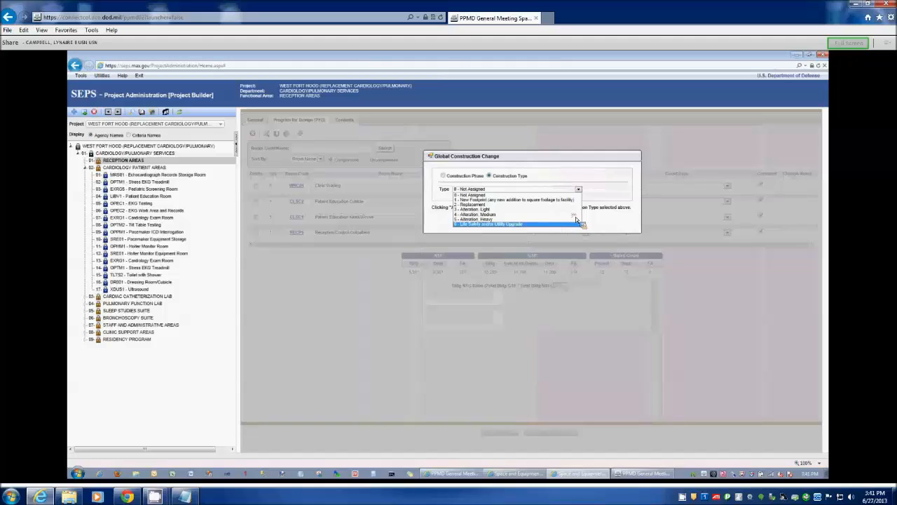
pyautogui.click(576, 215)
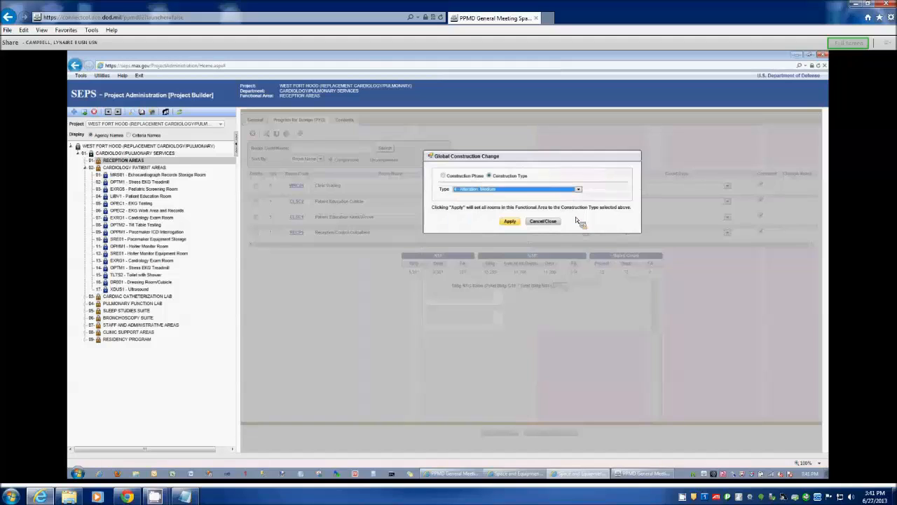
pyautogui.click(510, 222)
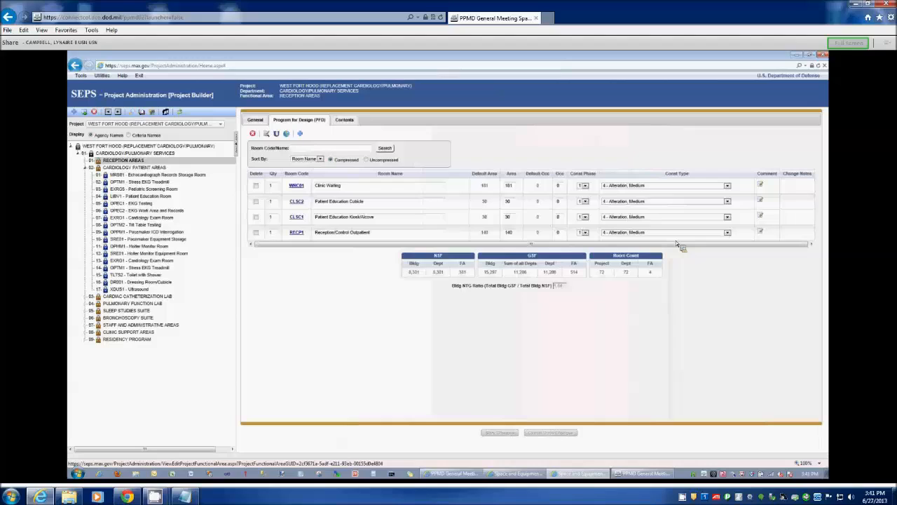
# - View the room lists of the Cardiology Patient Areas and Reception Areas, then return to the project level
pyautogui.click(124, 169)
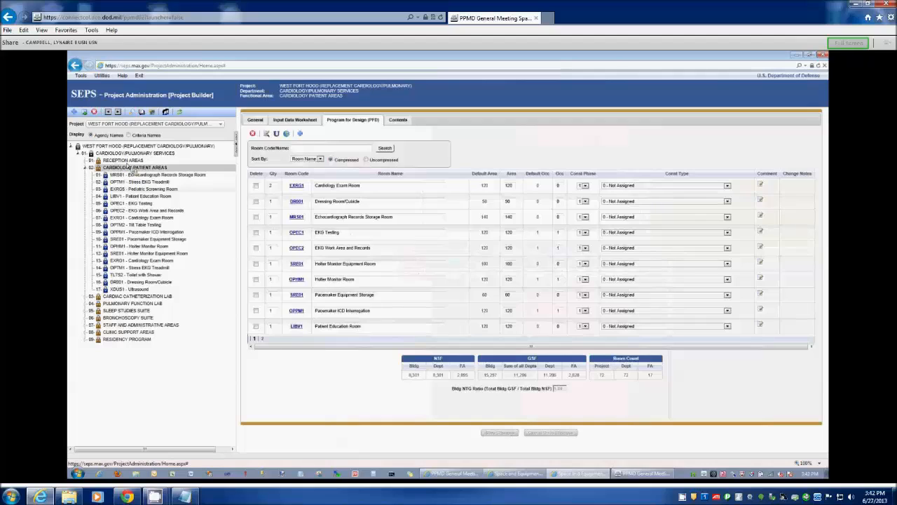
pyautogui.click(124, 160)
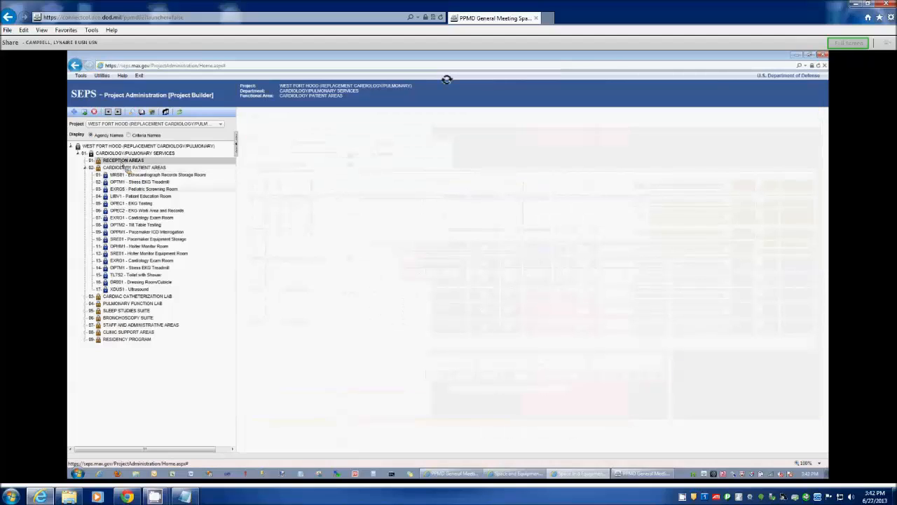
pyautogui.click(116, 146)
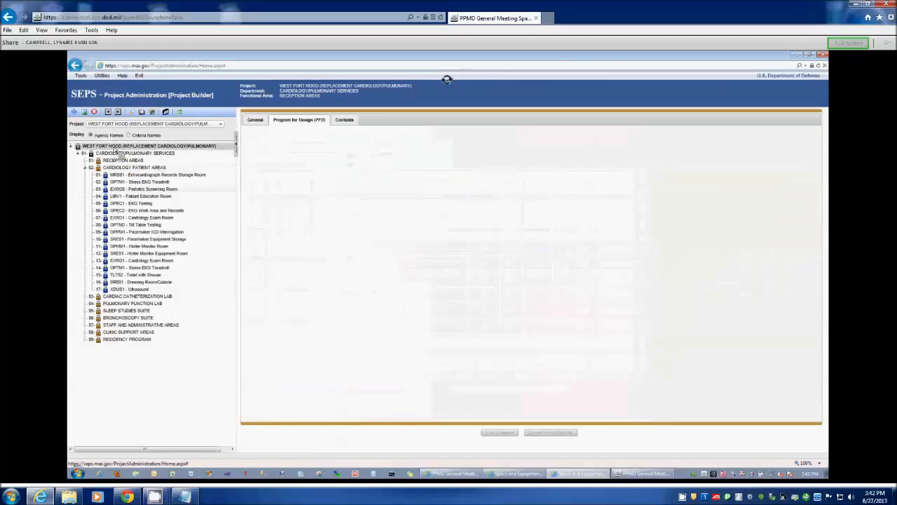
# - Add a construction phase to the project with code 2 and description Second Phase, and save it
pyautogui.rightClick(125, 147)
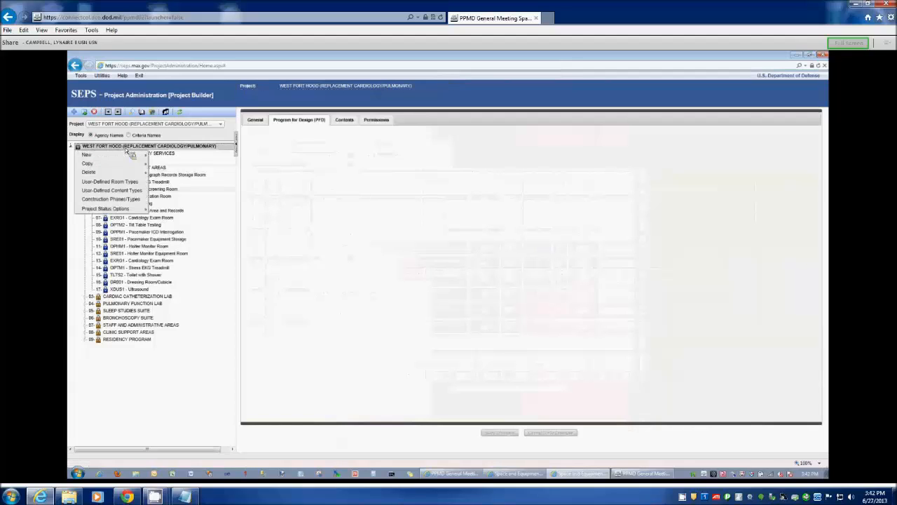
pyautogui.click(125, 200)
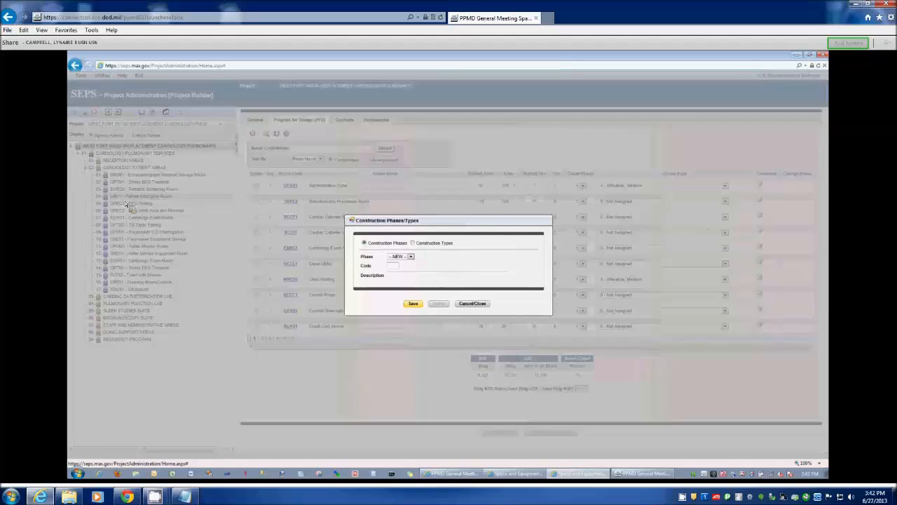
pyautogui.click(393, 278)
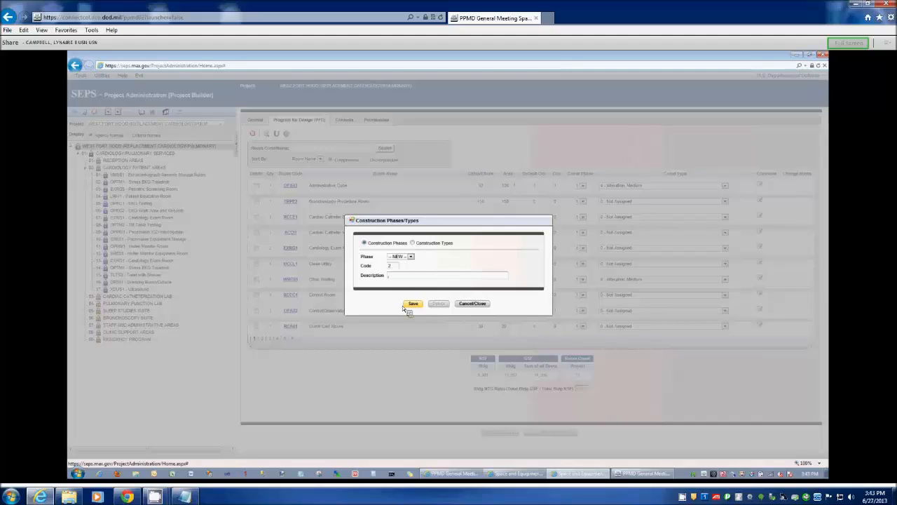
pyautogui.write('SEqui')
pyautogui.write('ond Phas')
pyautogui.write('e')
pyautogui.click(414, 305)
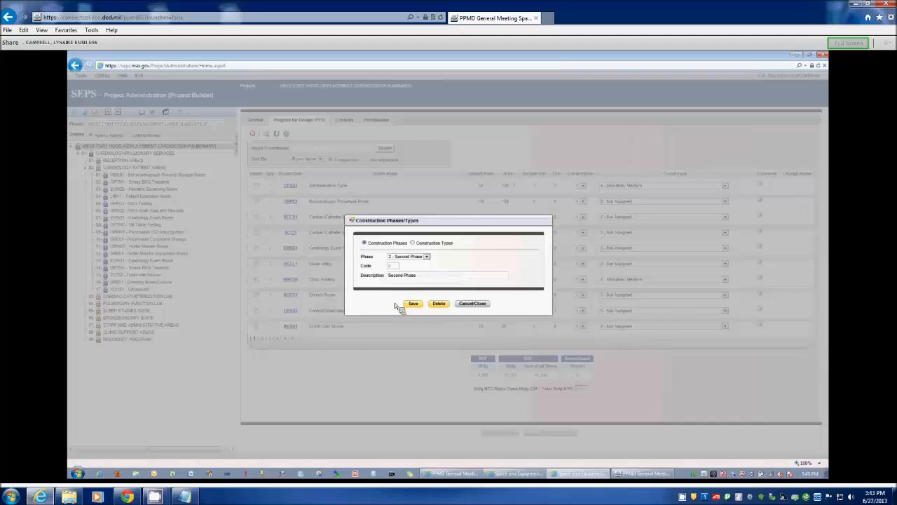
# - Give the standard construction phase 1 the description First Phase and save it
pyautogui.click(428, 257)
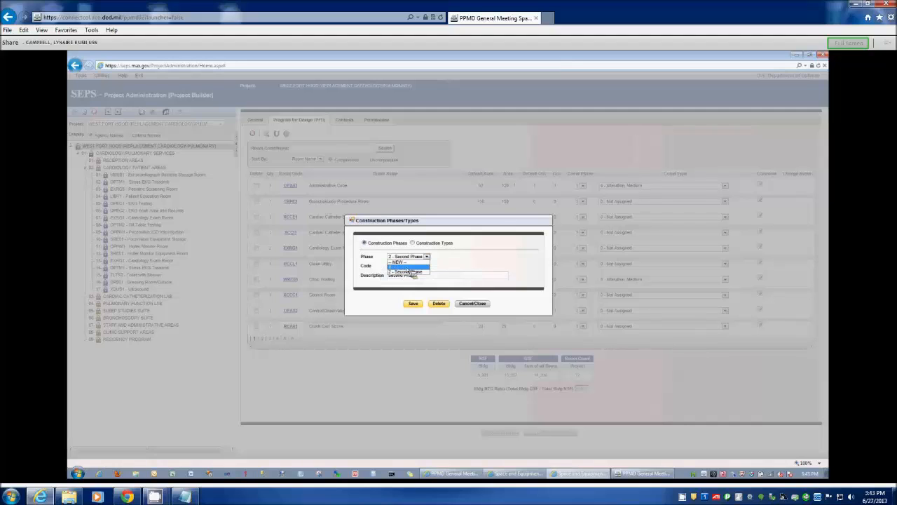
pyautogui.click(408, 267)
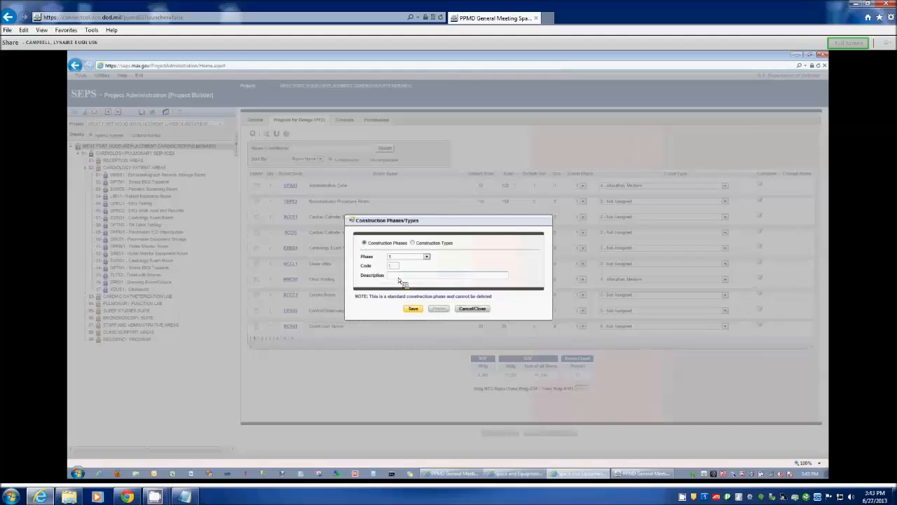
pyautogui.write('First Phase')
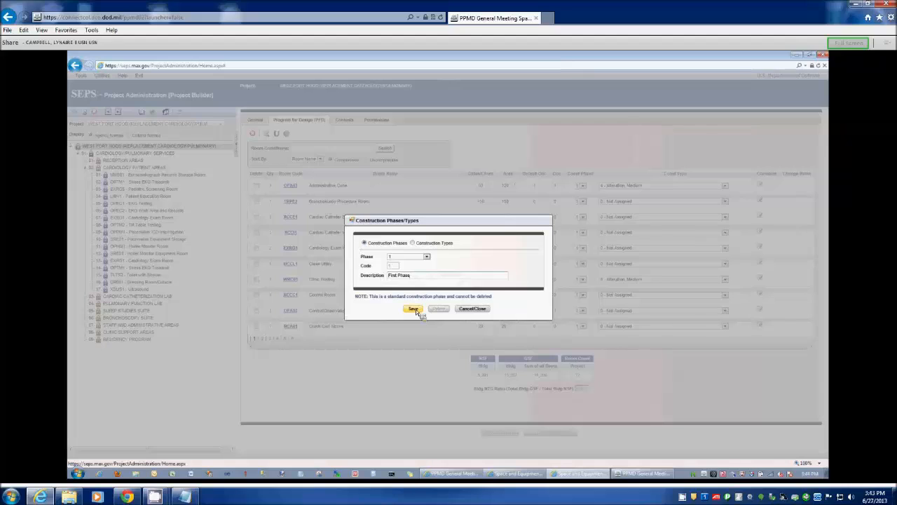
pyautogui.click(415, 309)
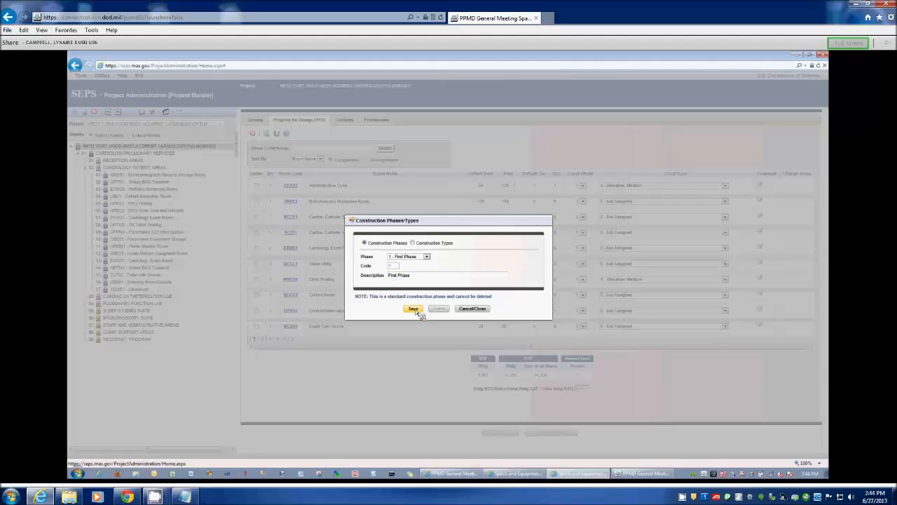
# - View the construction types, inspect the standard type 2 - Replacement, and close the phases and types settings
pyautogui.click(414, 244)
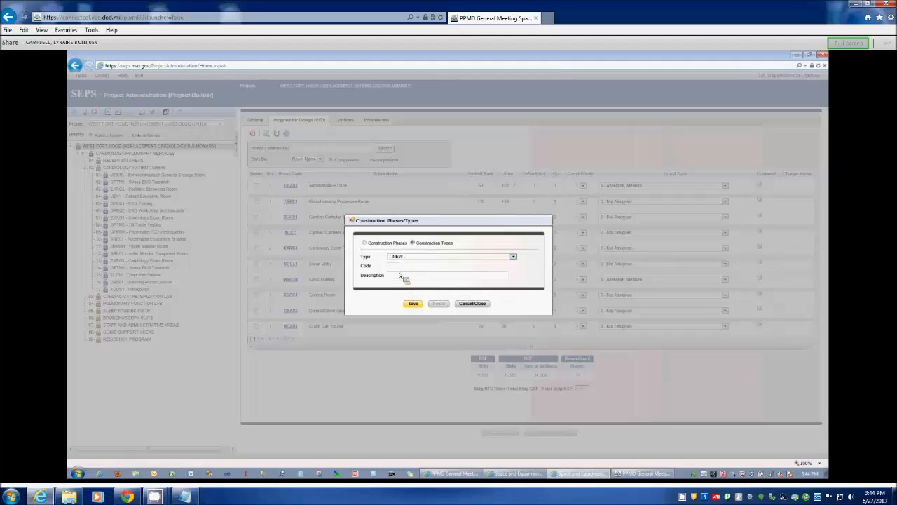
pyautogui.click(407, 257)
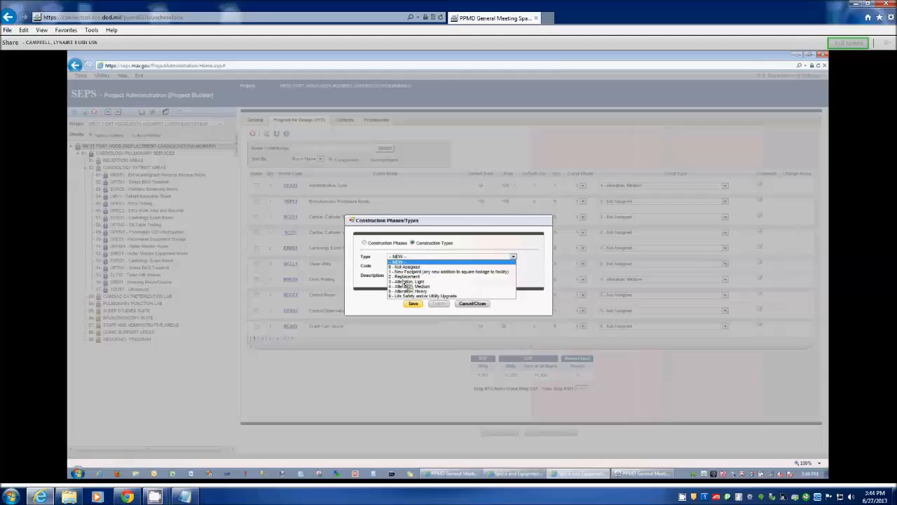
pyautogui.click(408, 277)
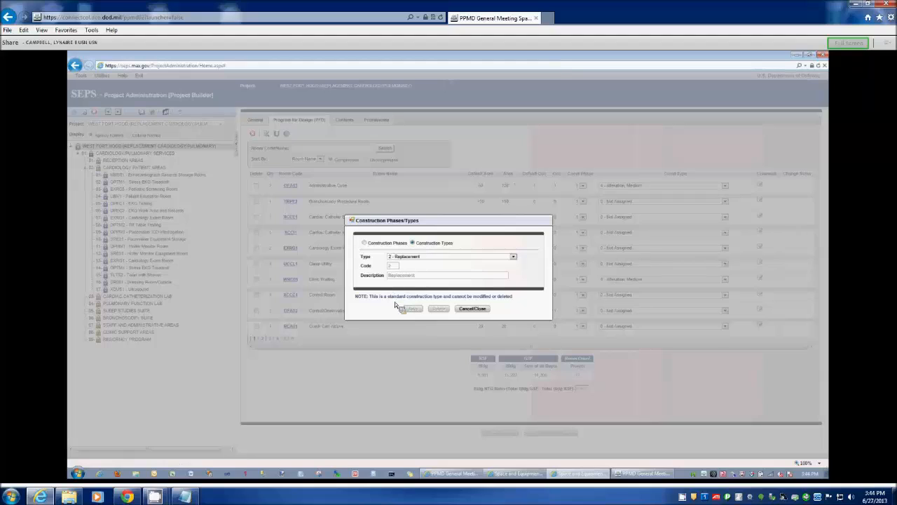
pyautogui.click(472, 309)
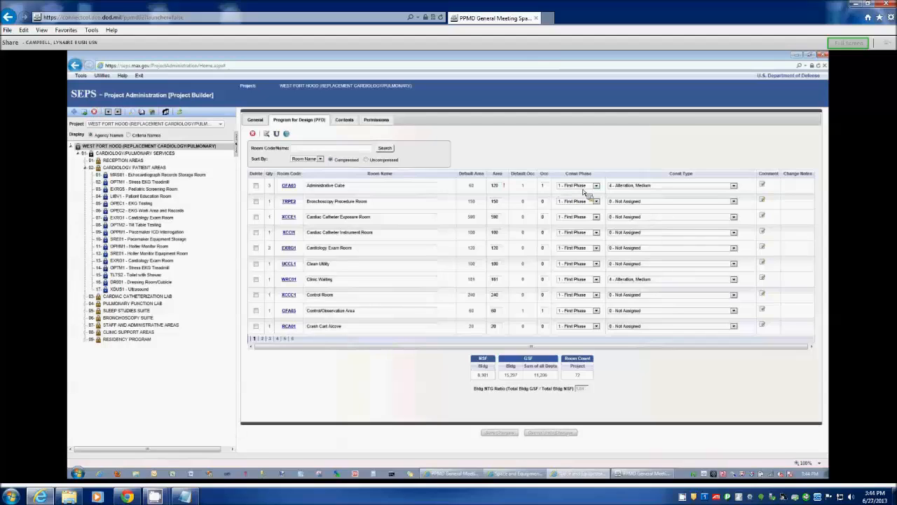
# - Apply a global construction change setting all Reception Areas rooms to 2 - Second Phase, and return to the Cardiology Patient Areas
pyautogui.click(125, 161)
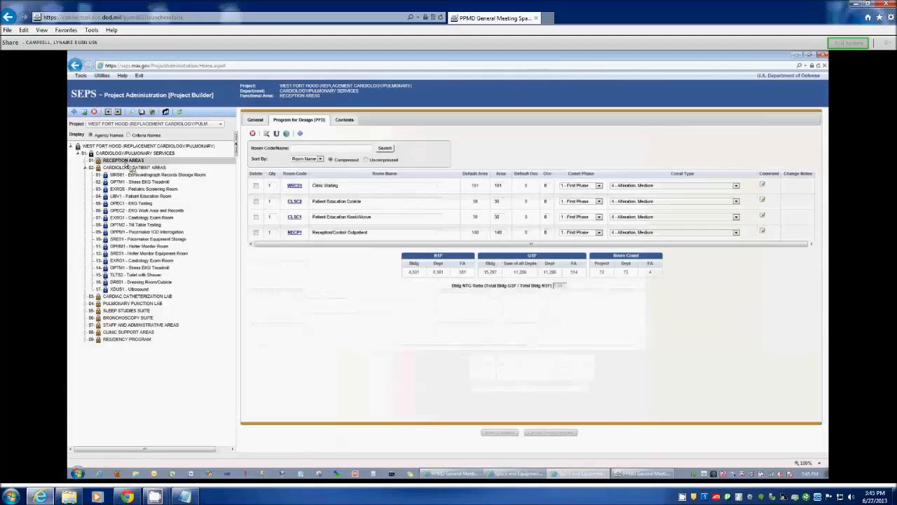
pyautogui.click(598, 186)
pyautogui.click(596, 163)
pyautogui.click(287, 134)
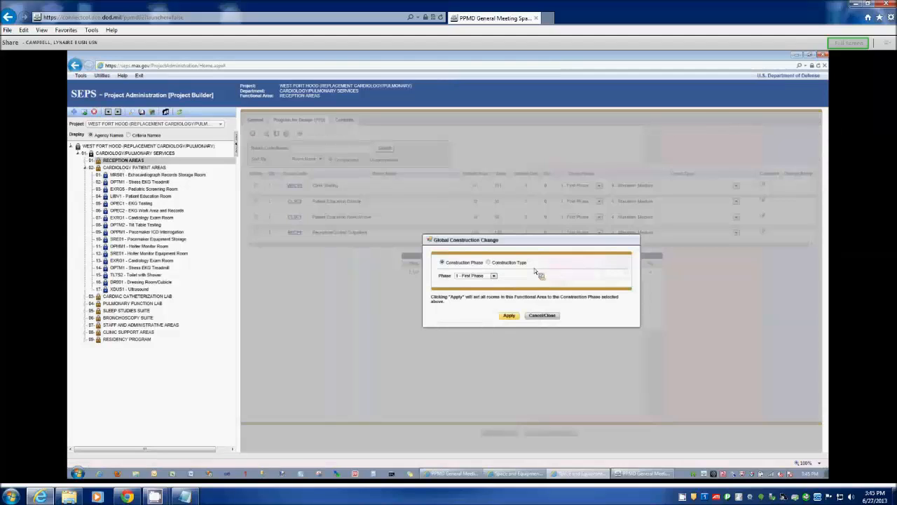
pyautogui.click(486, 289)
pyautogui.click(507, 317)
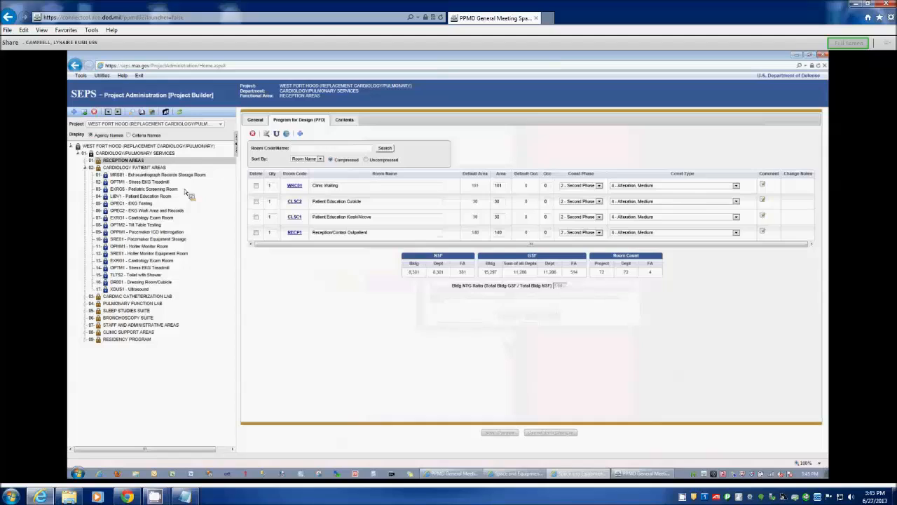
pyautogui.click(120, 168)
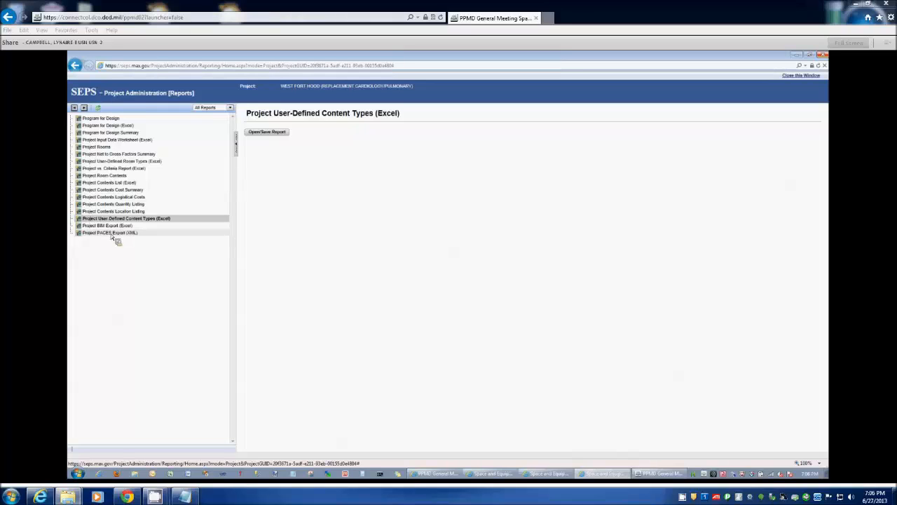
# - Export the Project BIM report to Excel for both departments and save the workbook in the AAAAAA folder, replacing the existing file
pyautogui.click(114, 225)
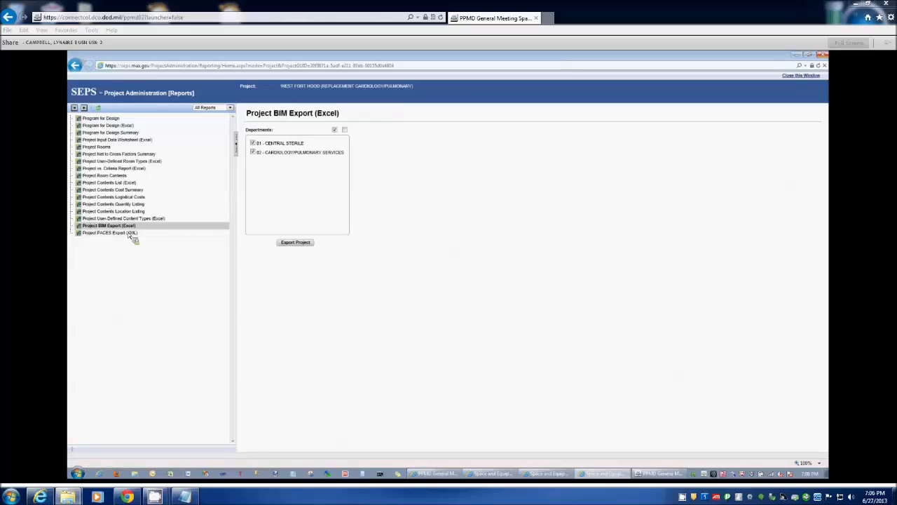
pyautogui.click(295, 243)
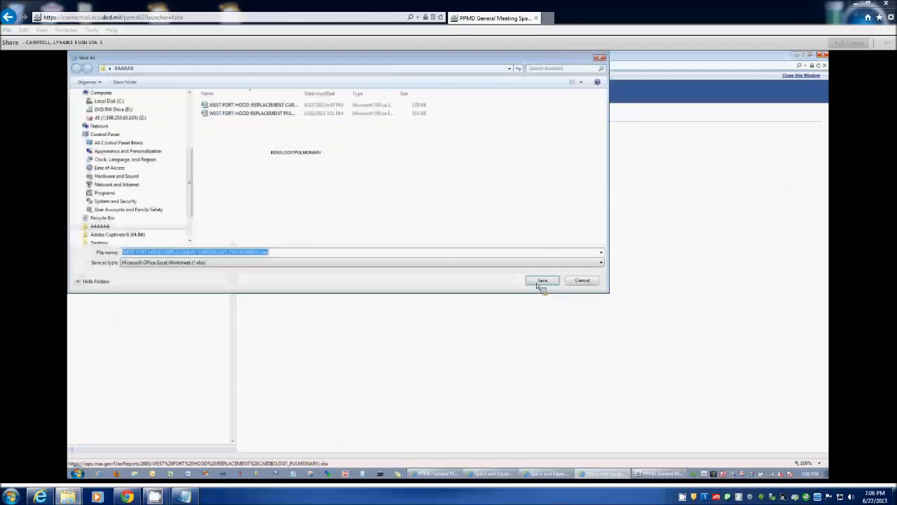
pyautogui.click(540, 280)
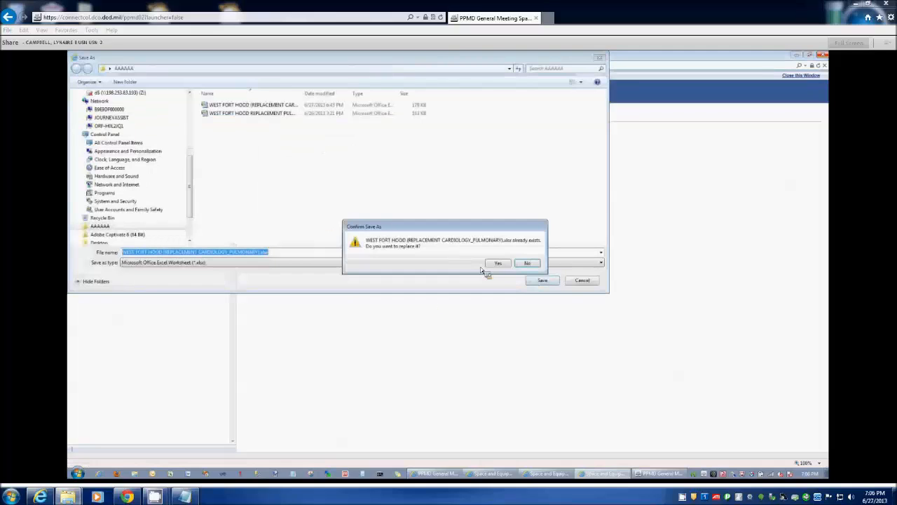
pyautogui.click(494, 264)
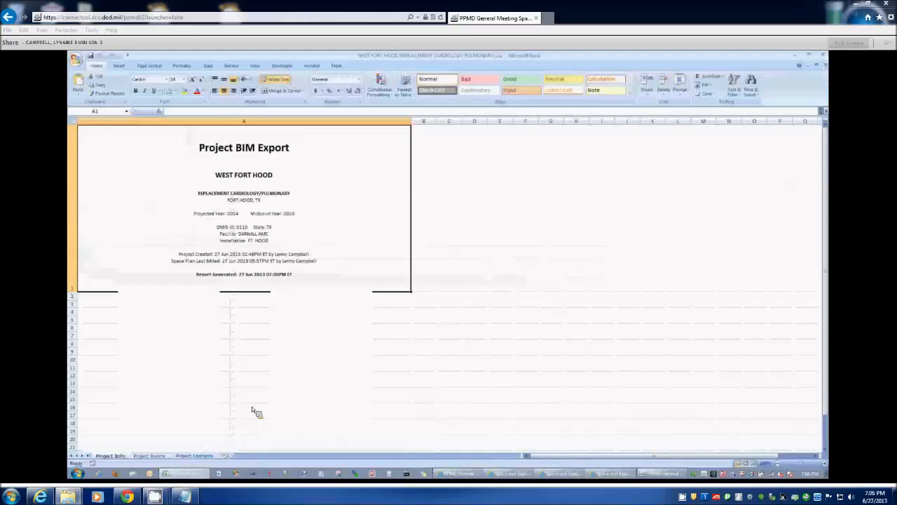
# - Examine the exported Project Rooms sheet, including its Project Original GUID and Building NTG Factor columns, and the Project Contents sheet, then close the workbook
pyautogui.hotkey('ctrl', 'pagedown')
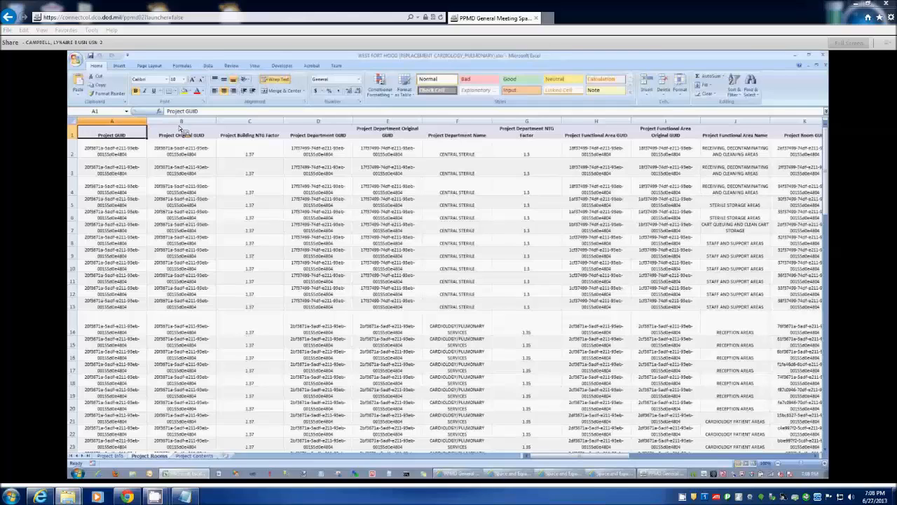
pyautogui.click(181, 123)
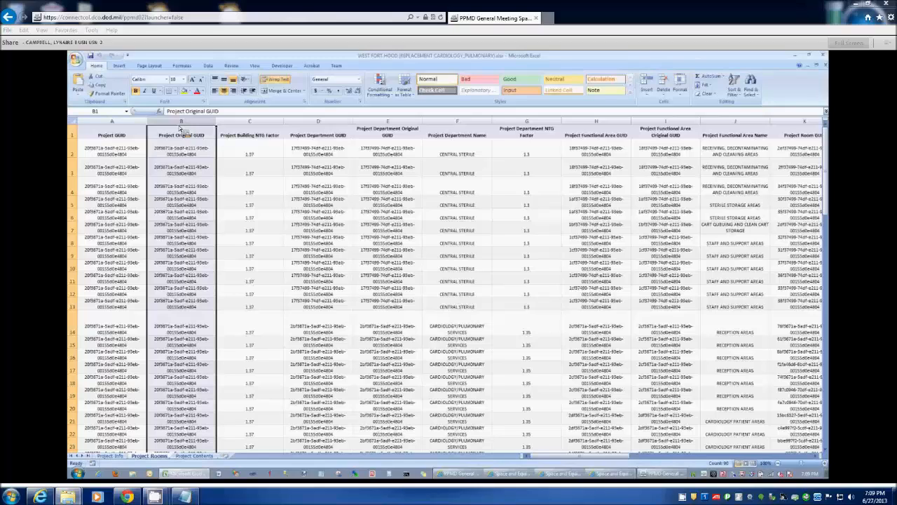
pyautogui.click(233, 125)
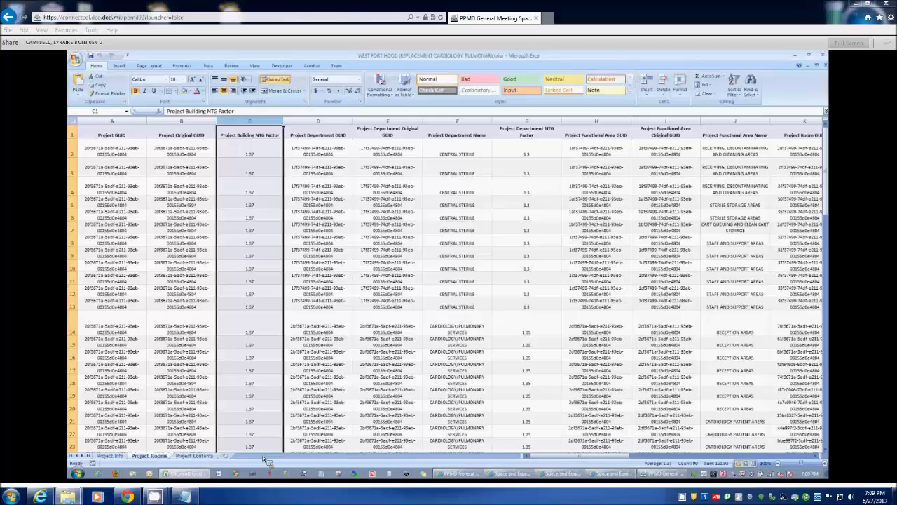
pyautogui.click(196, 455)
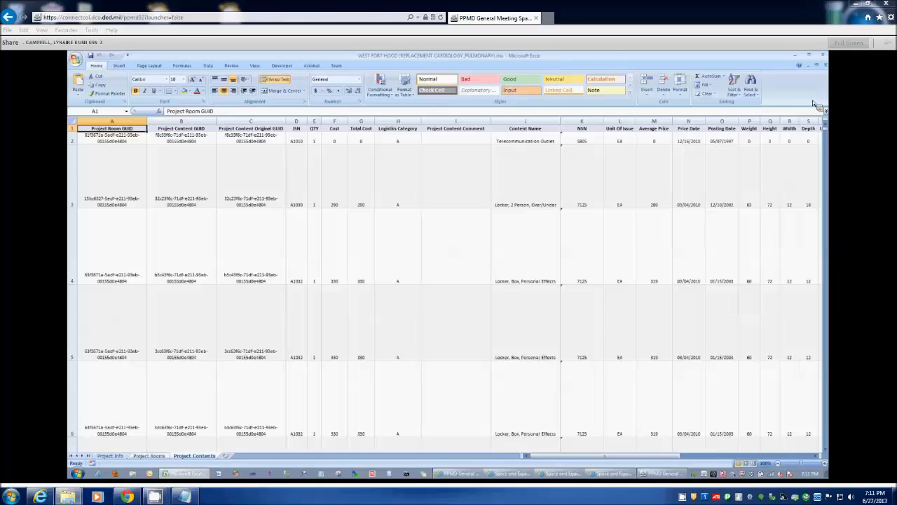
pyautogui.click(823, 57)
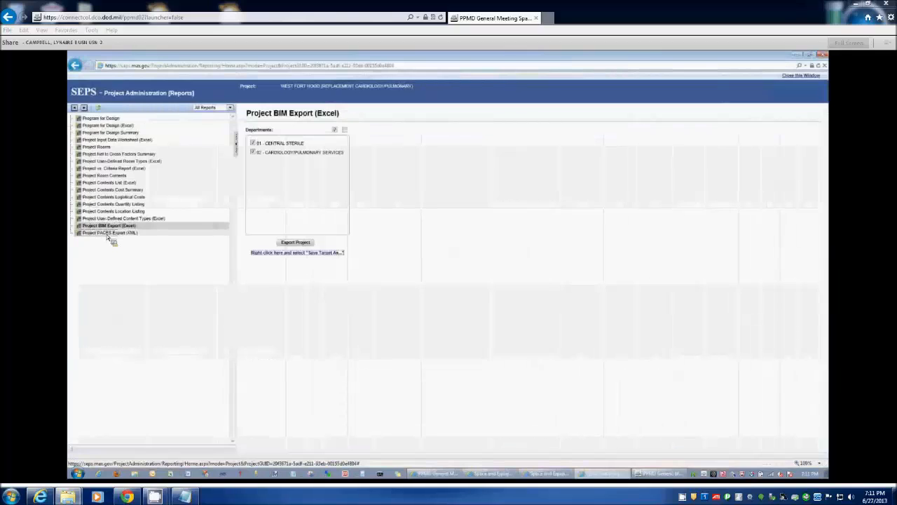
# - View the Project PACES Export (XML) report options, then close the reports and return to the Project Builder
pyautogui.click(108, 234)
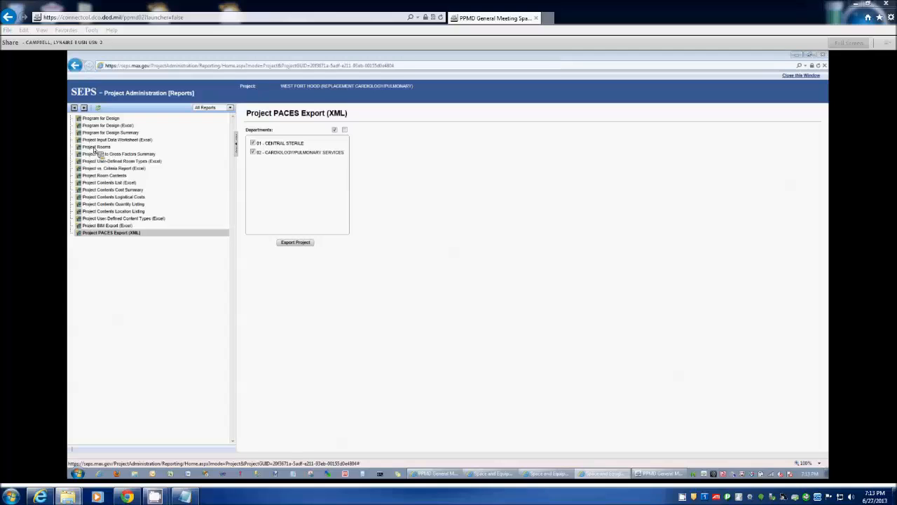
pyautogui.hotkey('alt', 'F4')
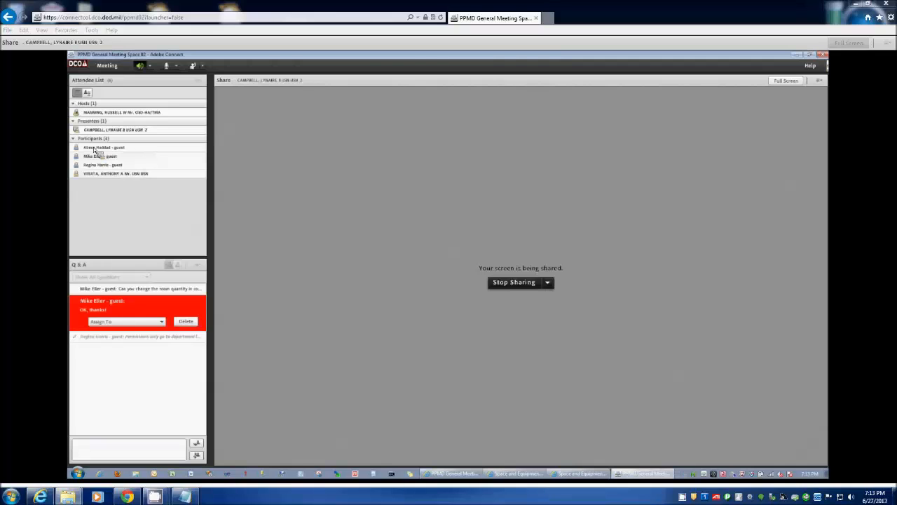
pyautogui.hotkey('alt', 'Tab')
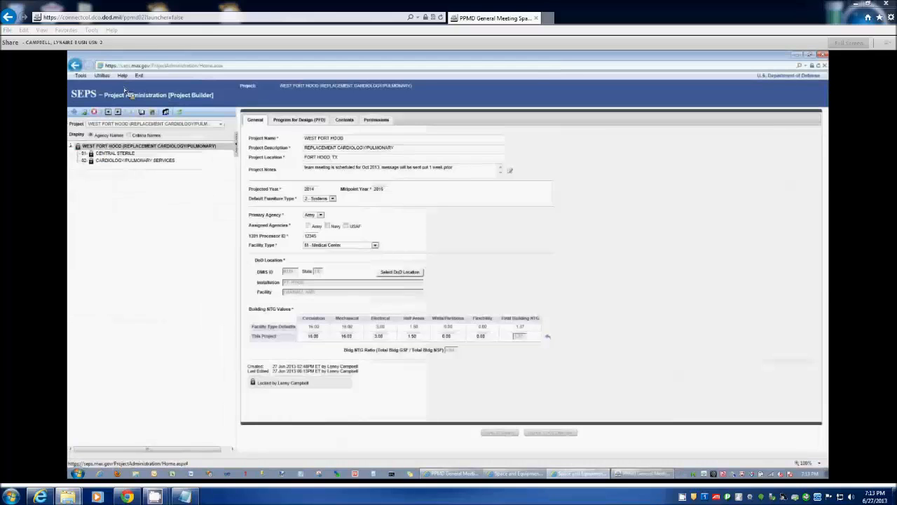
# - Download the SEPS User Guide from the application's help resources
pyautogui.moveTo(104, 79)
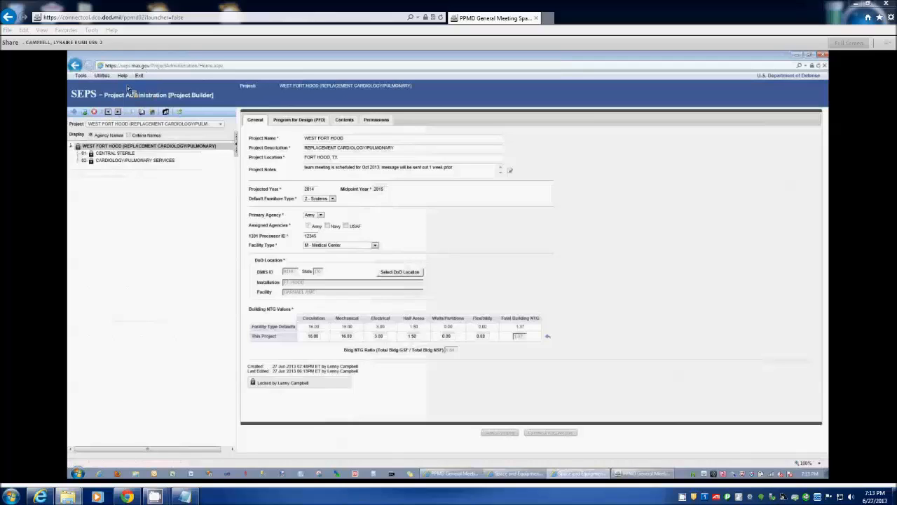
pyautogui.click(122, 75)
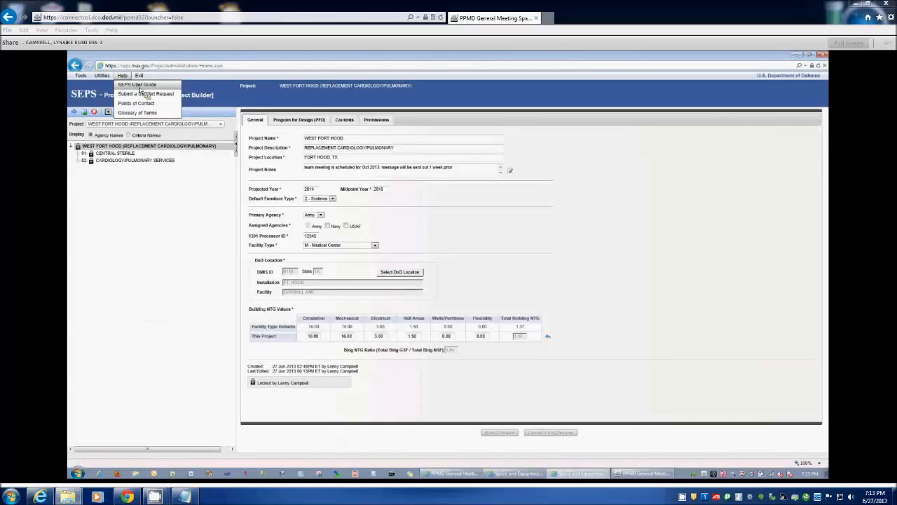
pyautogui.click(140, 89)
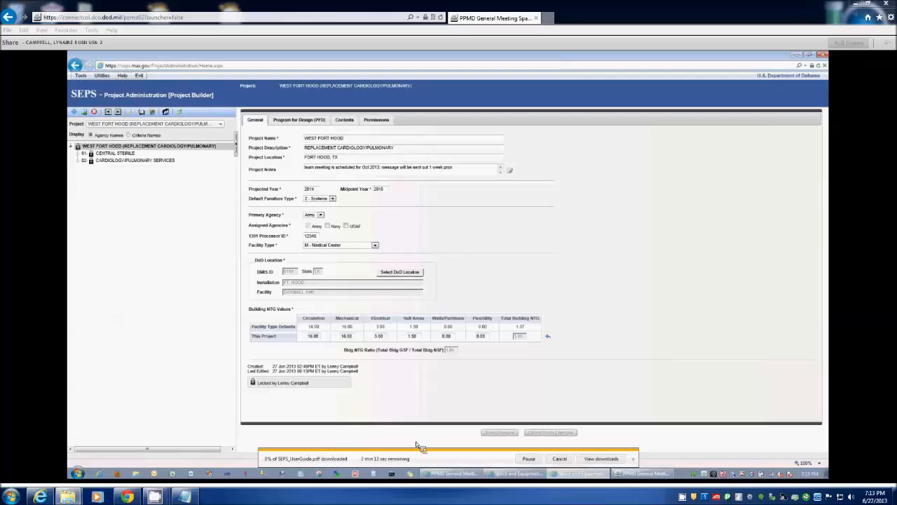
# - View the blank support request form from the help resources, including its Subject and Details fields, and close it without submitting
pyautogui.click(123, 75)
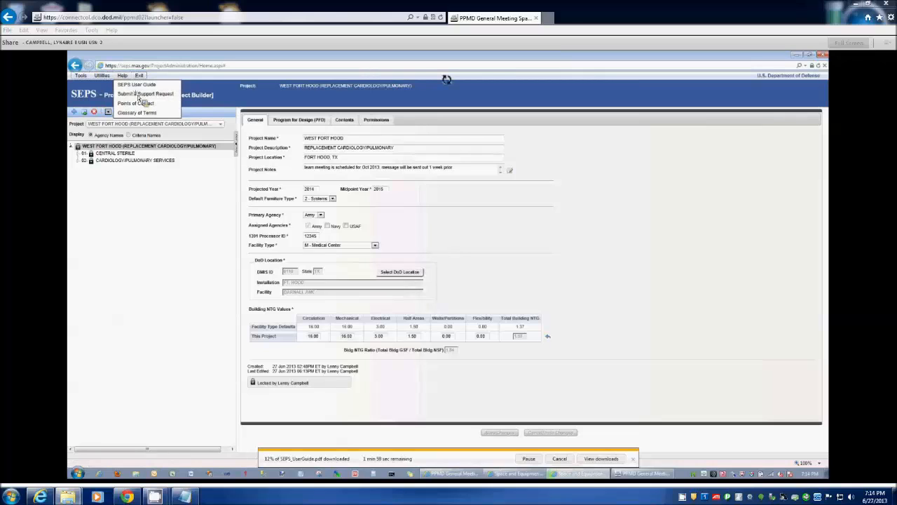
pyautogui.click(139, 94)
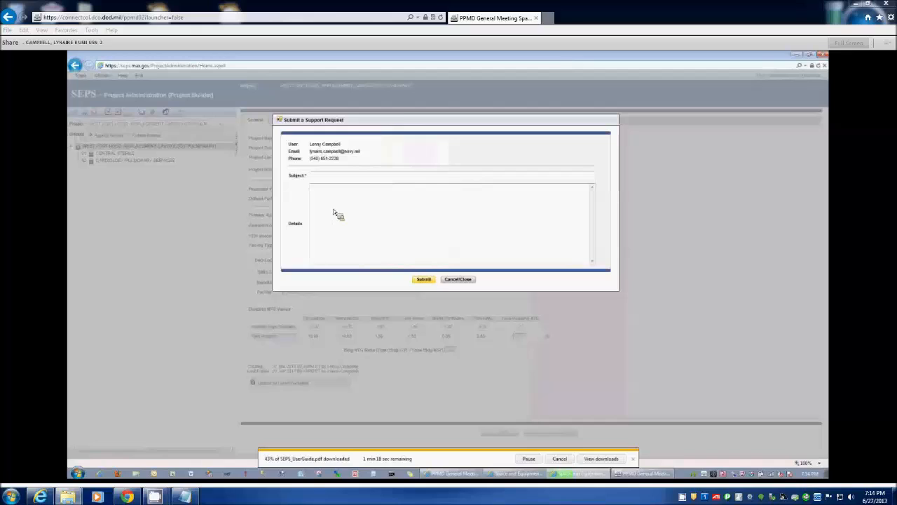
pyautogui.click(352, 224)
pyautogui.click(463, 279)
# - Submit a new support request from the Dashboard's Support Requests page with "test" as both subject and details
pyautogui.click(80, 75)
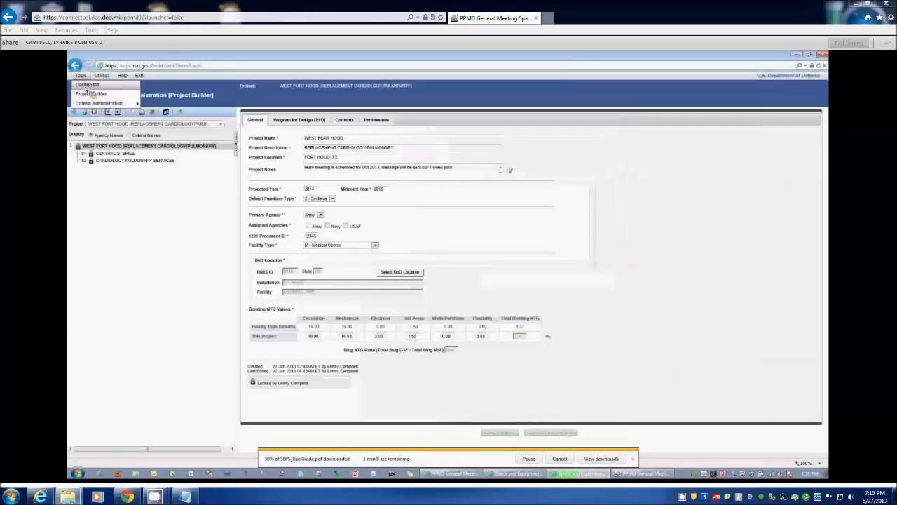
pyautogui.click(85, 85)
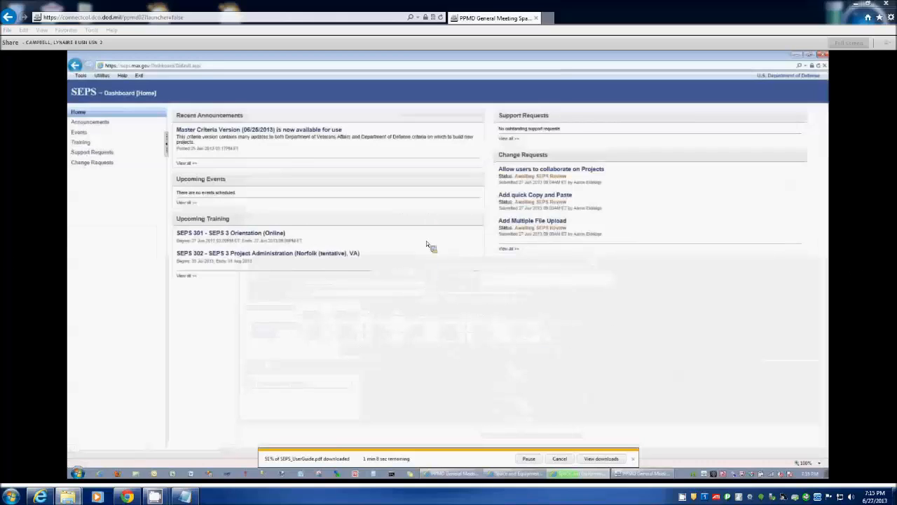
pyautogui.click(96, 156)
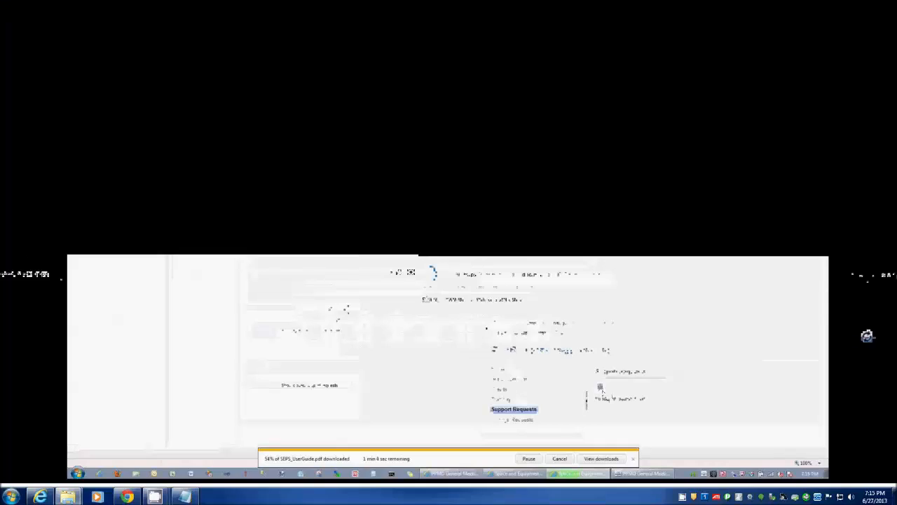
pyautogui.click(180, 130)
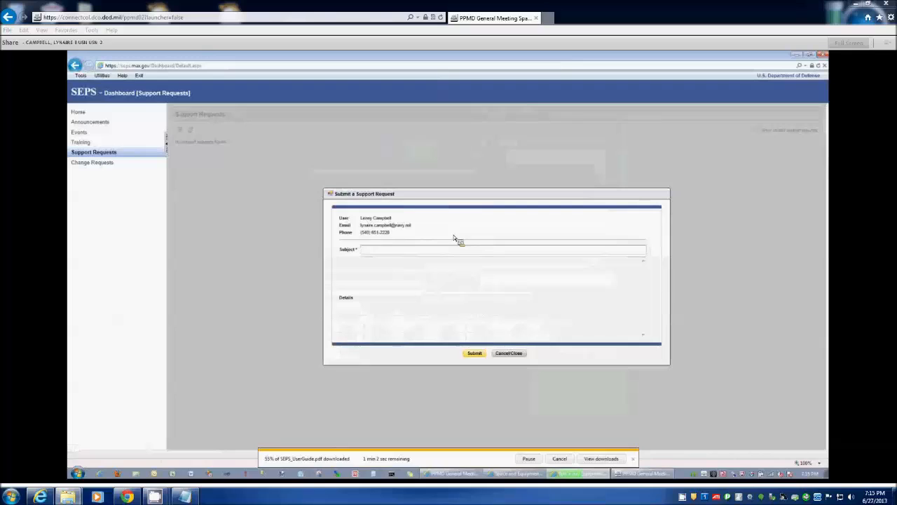
pyautogui.write('test')
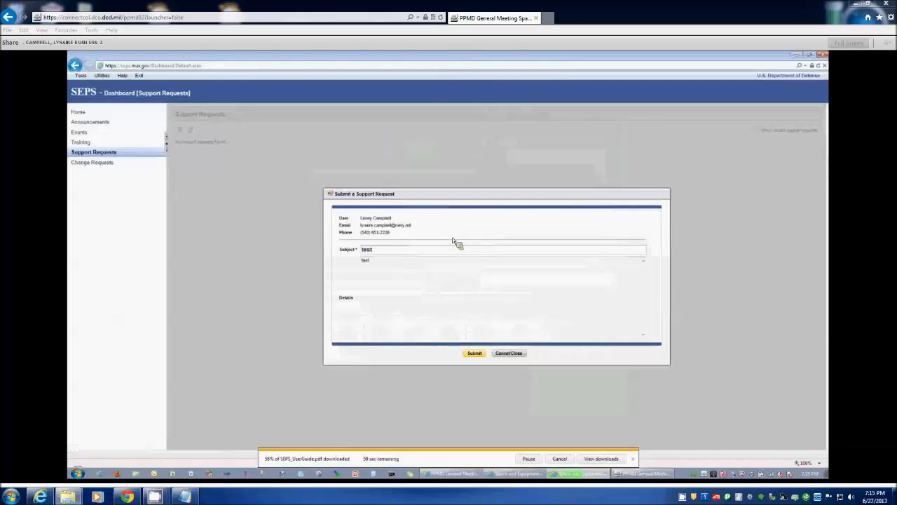
pyautogui.click(479, 354)
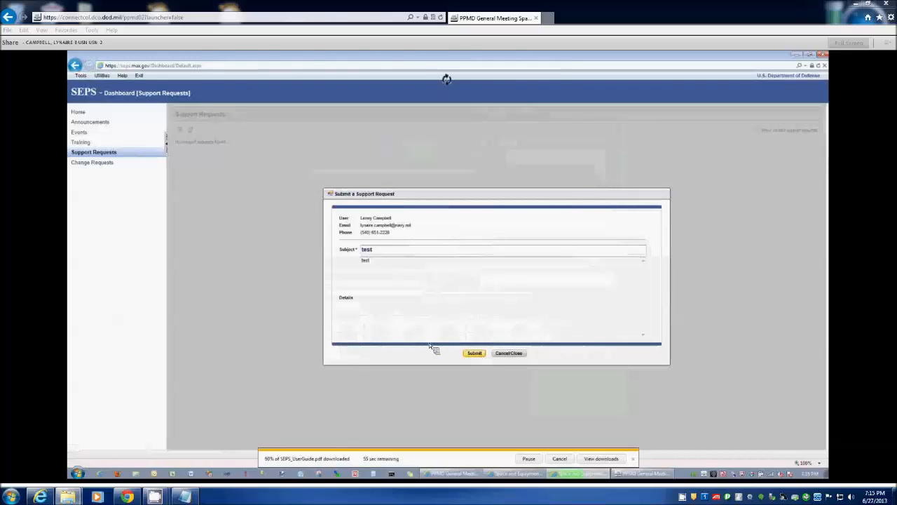
pyautogui.click(444, 300)
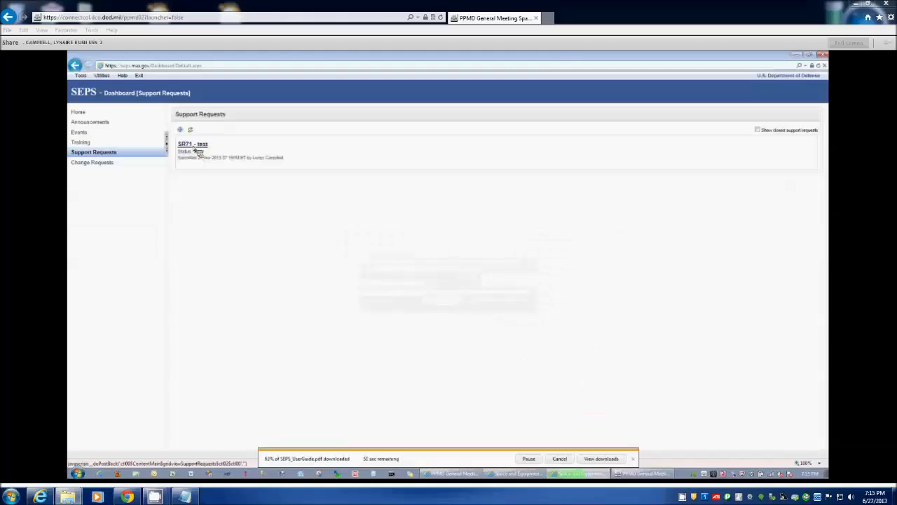
# - Open the test support request and upload ProjectReportsIcon.jpg from the AAAAAA folder as its attachment
pyautogui.click(194, 146)
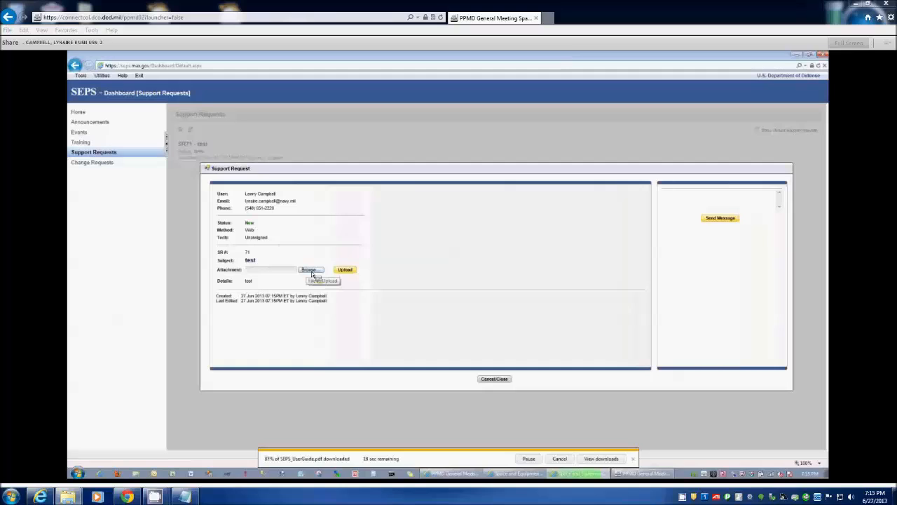
pyautogui.click(311, 272)
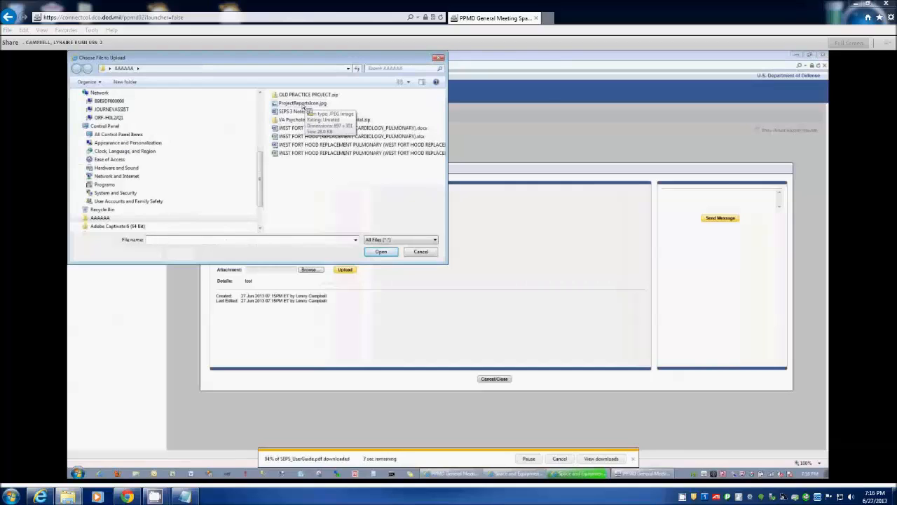
pyautogui.click(303, 106)
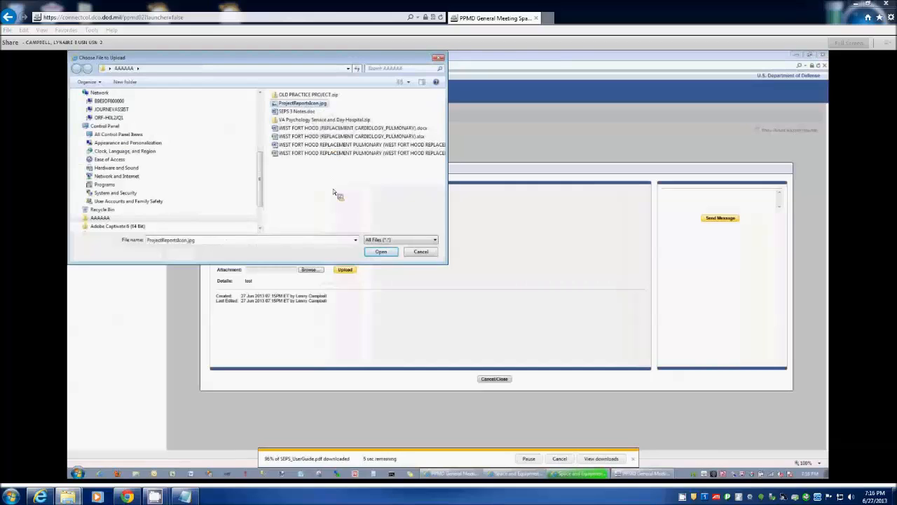
pyautogui.click(384, 253)
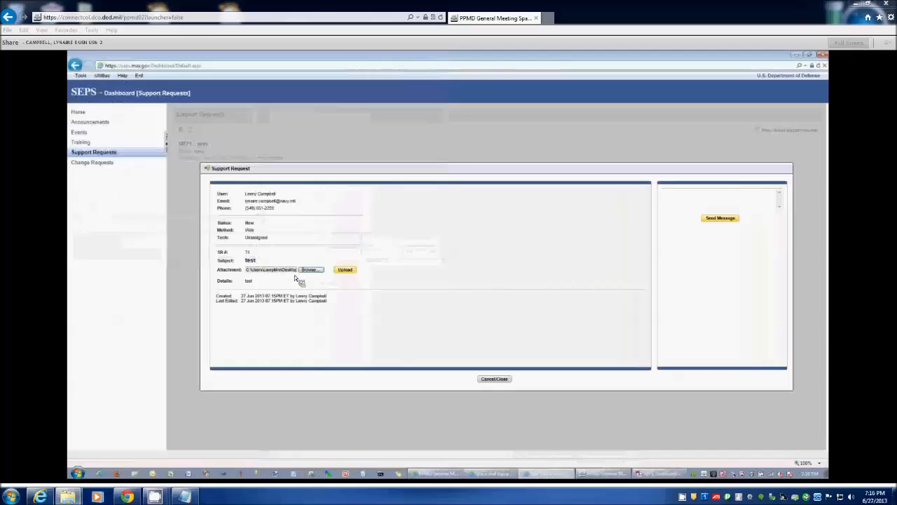
pyautogui.click(345, 270)
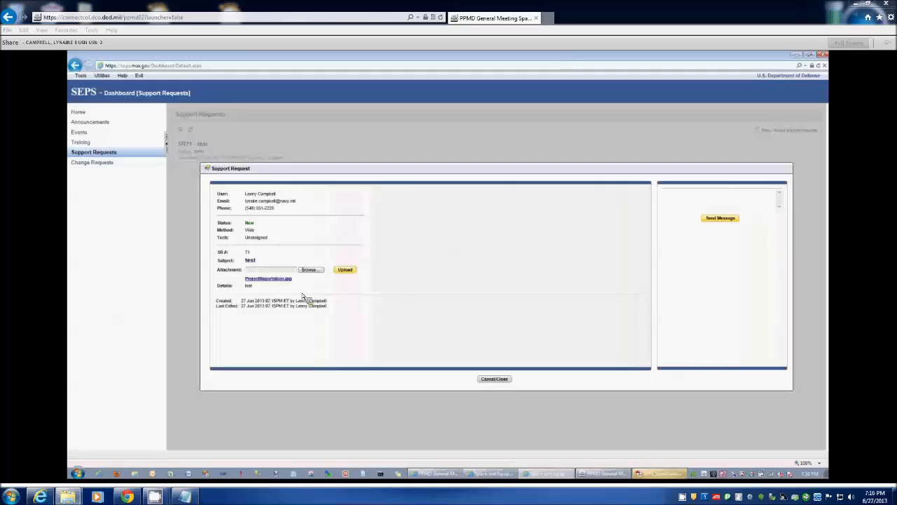
# - View the uploaded ProjectReportsIcon.jpg attachment, then close the image and the support request
pyautogui.click(268, 279)
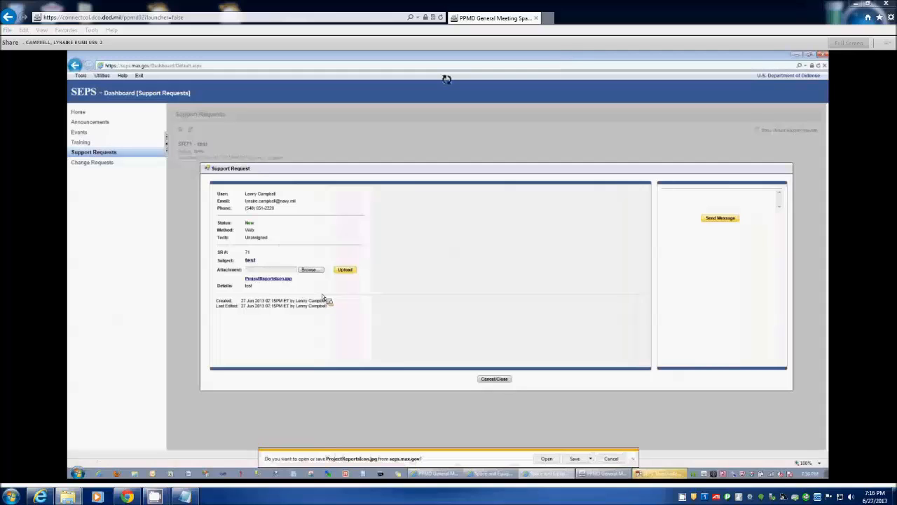
pyautogui.click(546, 458)
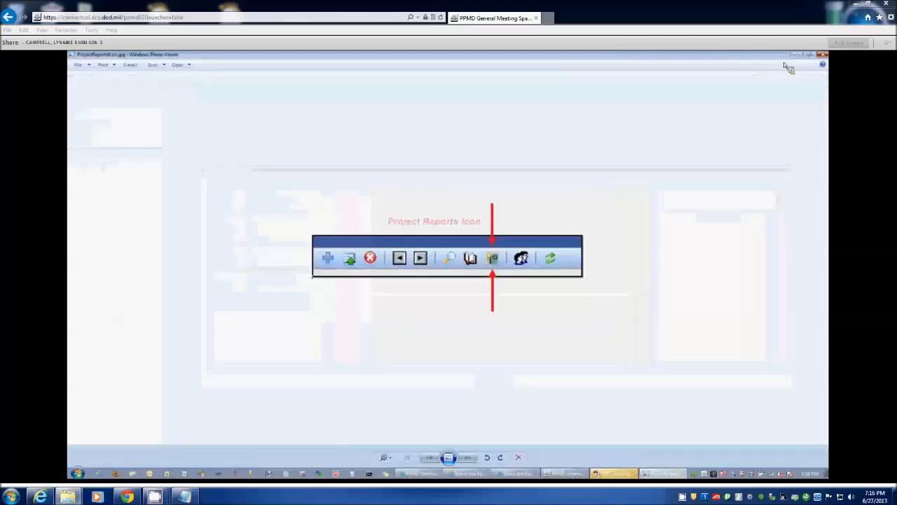
pyautogui.click(822, 54)
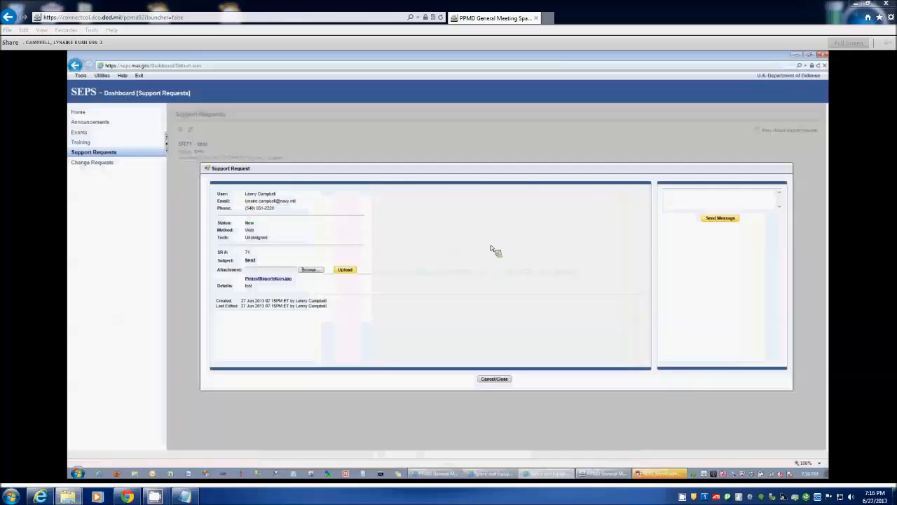
pyautogui.click(495, 380)
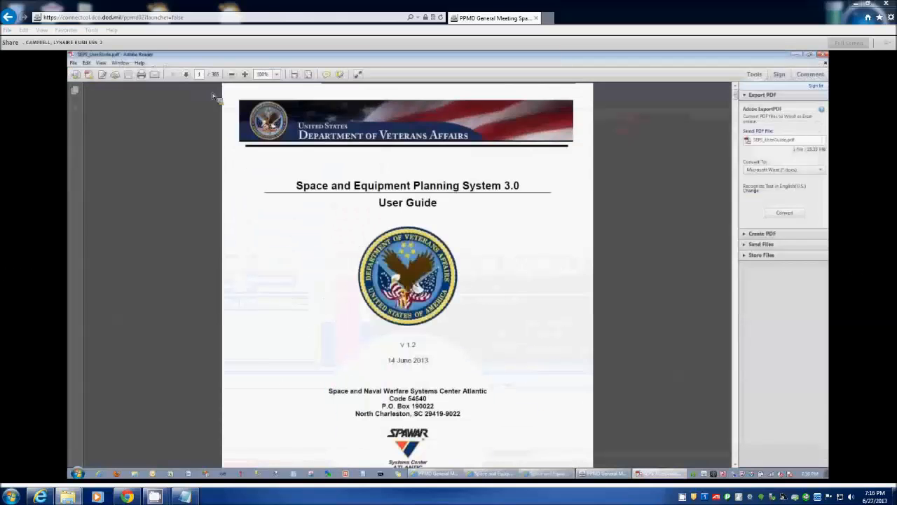
# - Examine the SEPS User Guide's revision history, table of contents, and Construction Types to Project Add sections in Adobe Reader, then close it
pyautogui.click(187, 74)
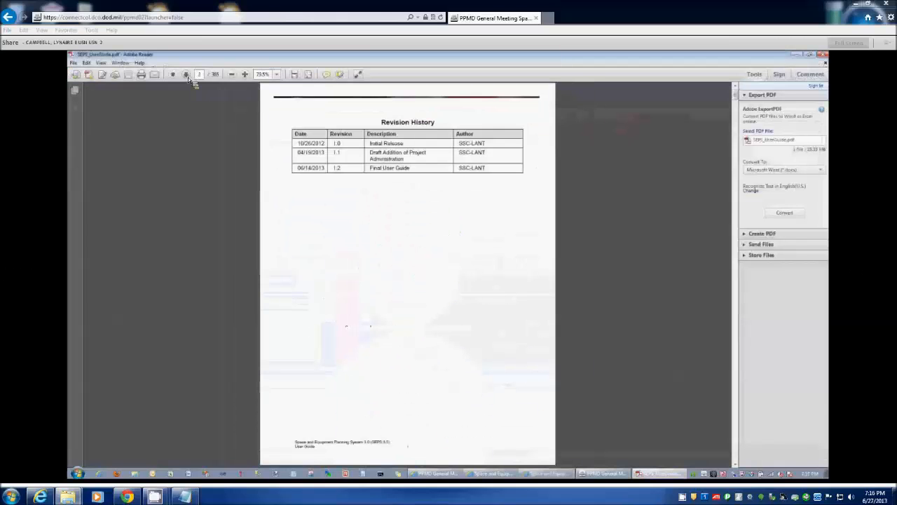
pyautogui.click(187, 75)
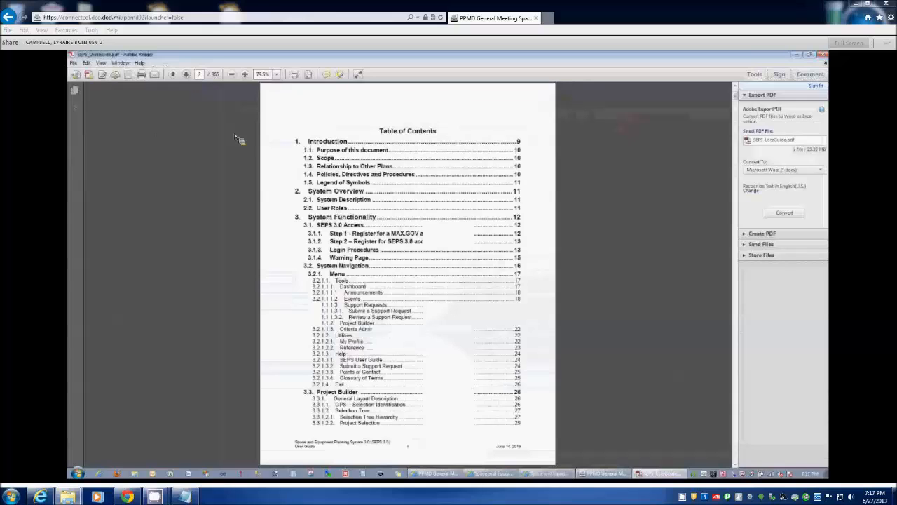
pyautogui.scroll(-3, 234, 133)
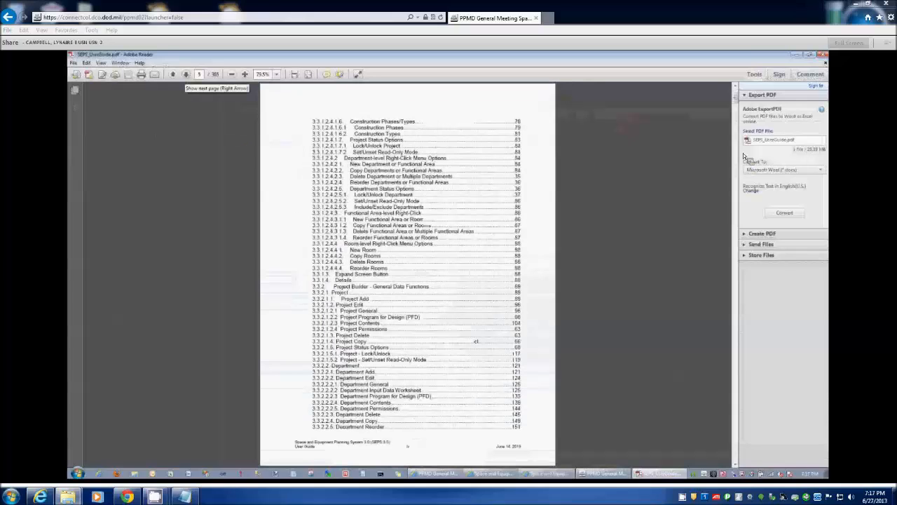
pyautogui.moveTo(736, 103); pyautogui.dragTo(736, 285)
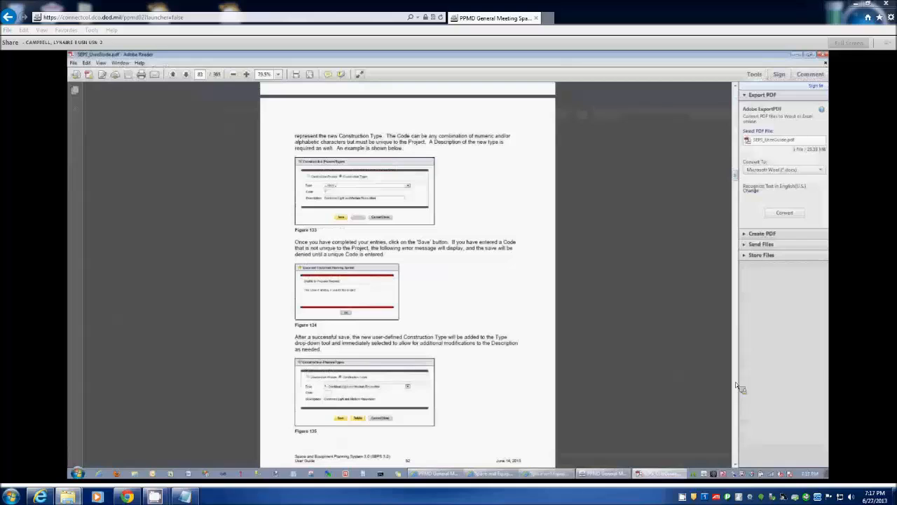
pyautogui.scroll(-5, 736, 391)
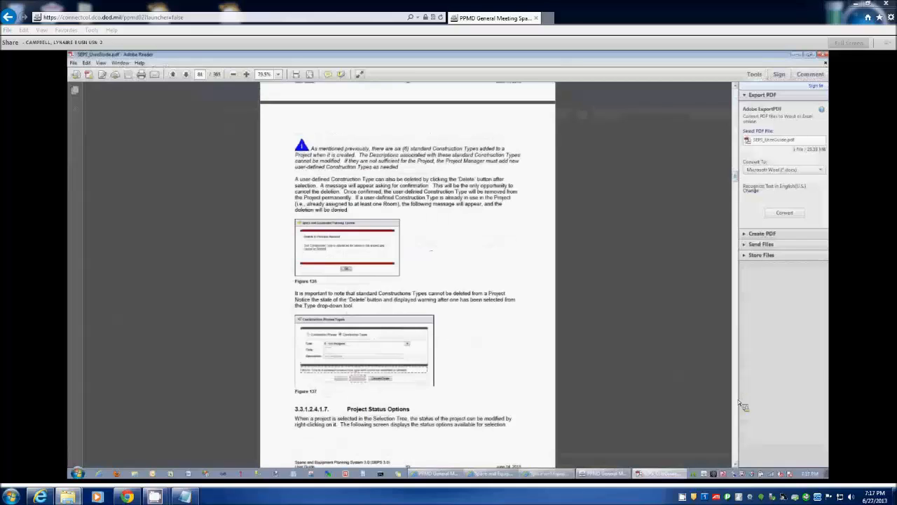
pyautogui.scroll(-10, 741, 405)
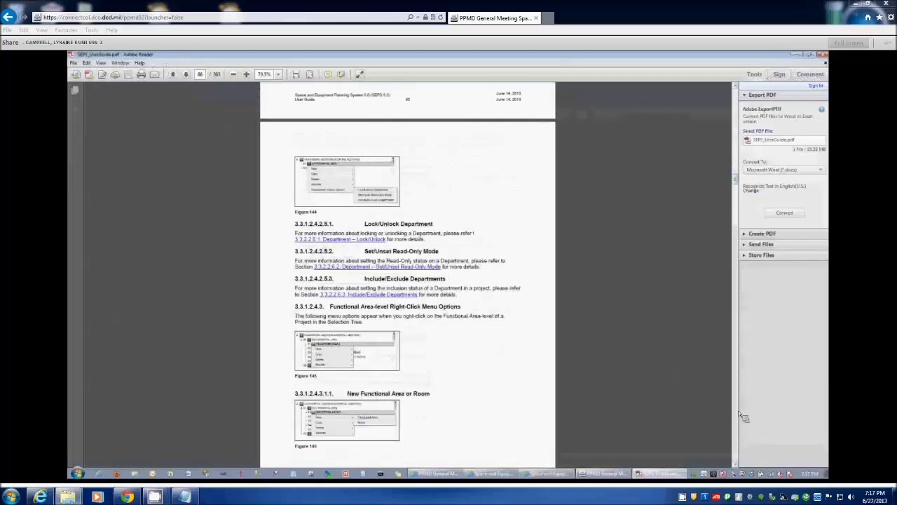
pyautogui.scroll(-10, 742, 418)
pyautogui.scroll(-5, 742, 420)
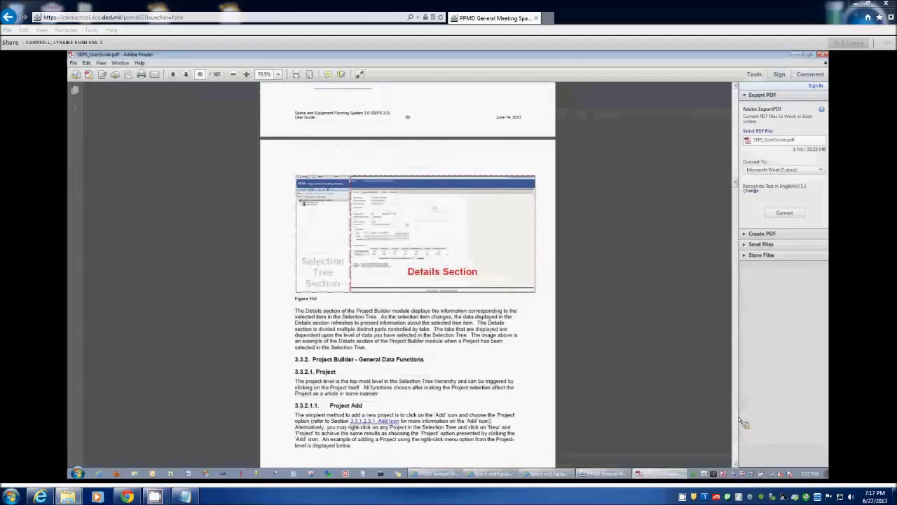
pyautogui.scroll(-5, 738, 416)
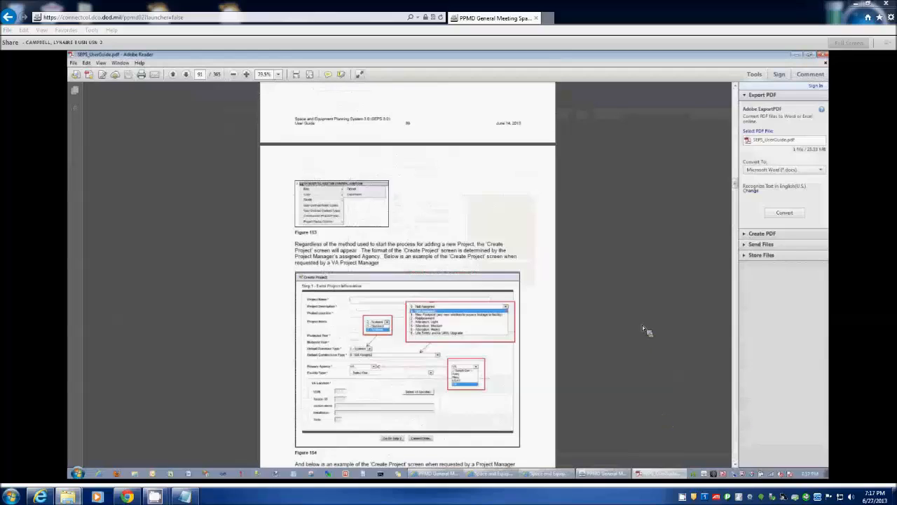
pyautogui.click(826, 55)
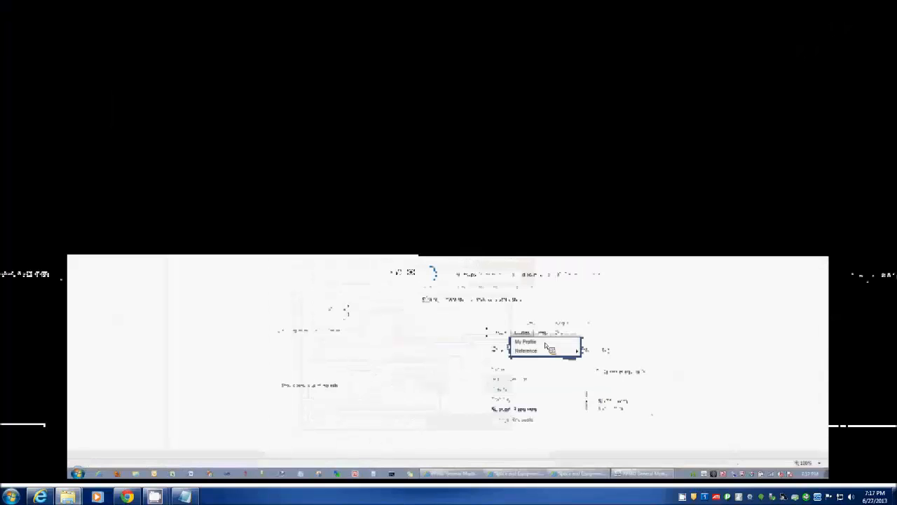
# - View the My Profile details and close them, then show the builders available under Criteria Administration
pyautogui.click(101, 75)
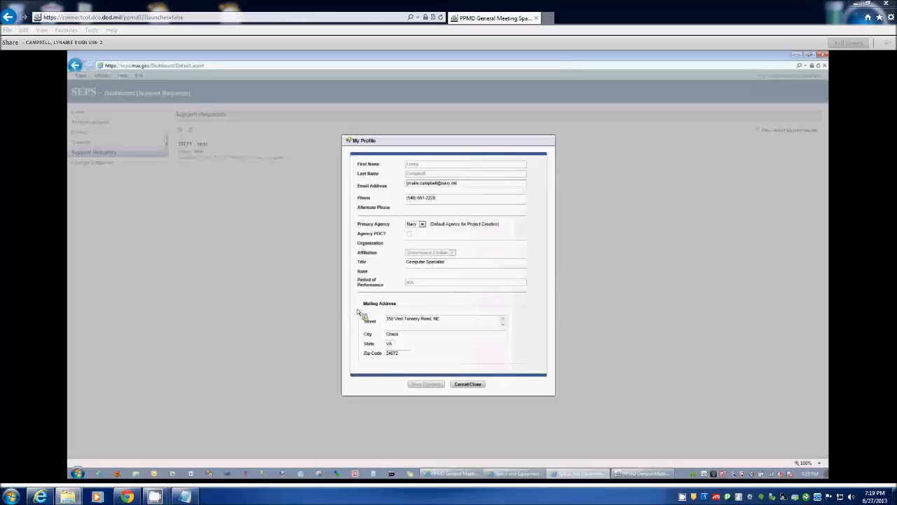
pyautogui.click(467, 384)
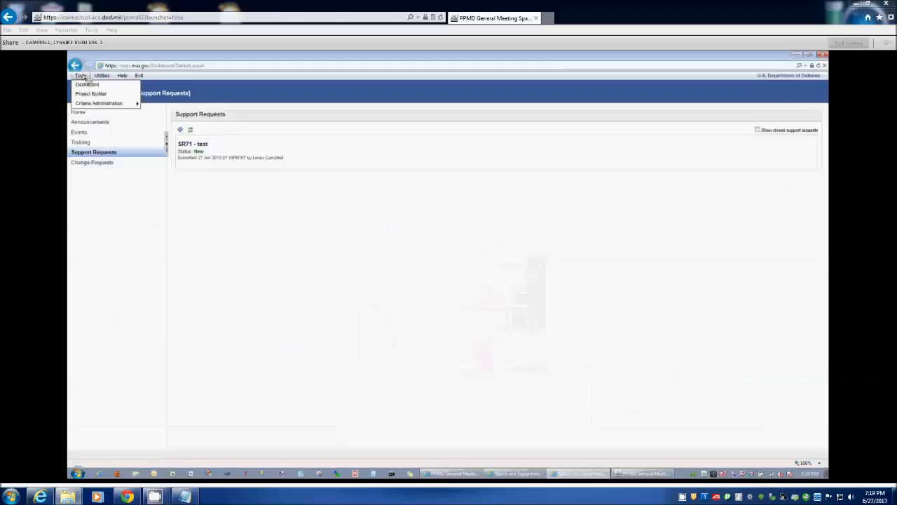
pyautogui.moveTo(91, 105)
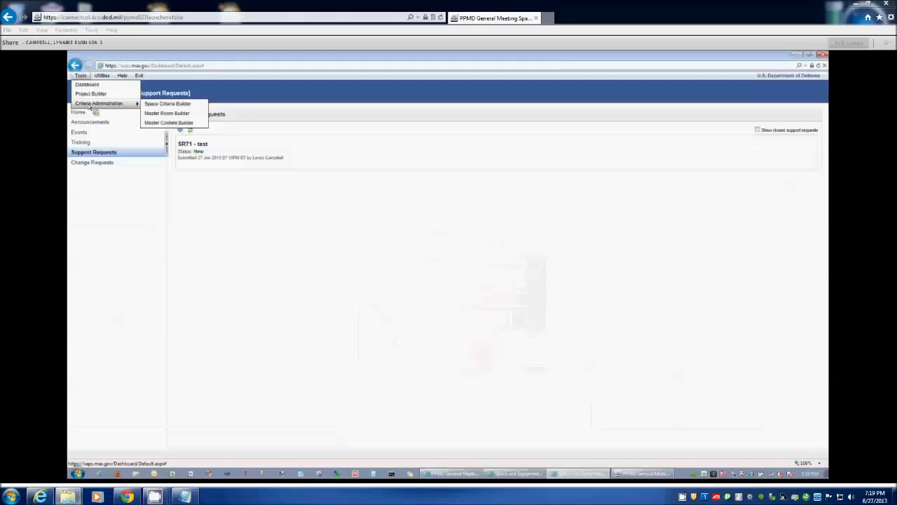
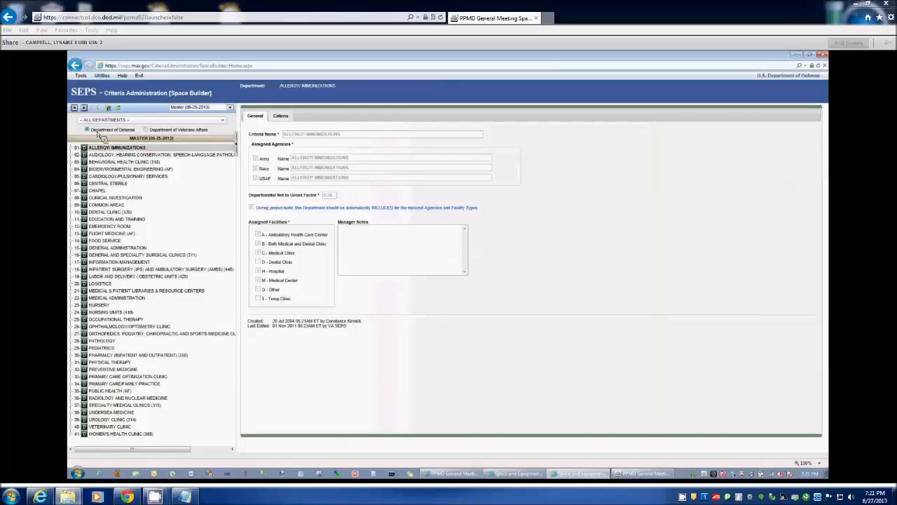
# - List the Department of Veterans Affairs departments and filter them to CARDIOVASCULAR LABORATORY SERVICE (210) by searching for "car"
pyautogui.click(183, 132)
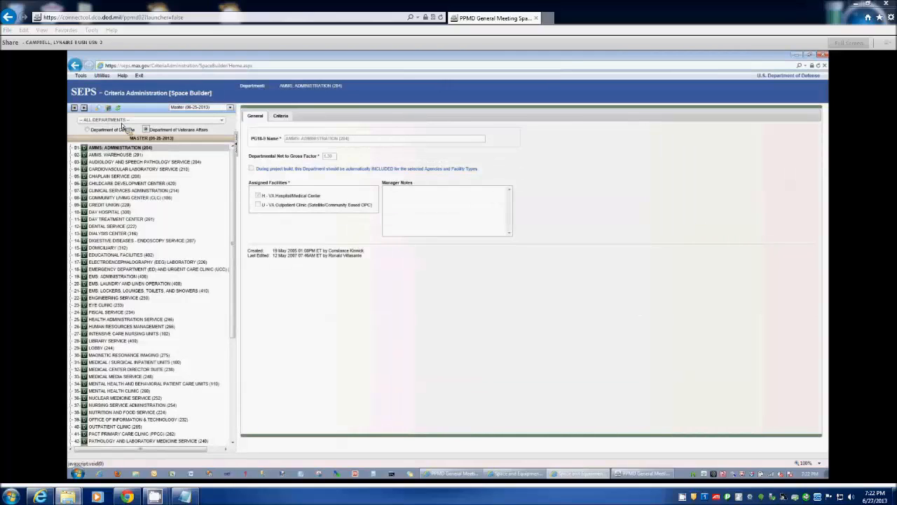
pyautogui.click(122, 123)
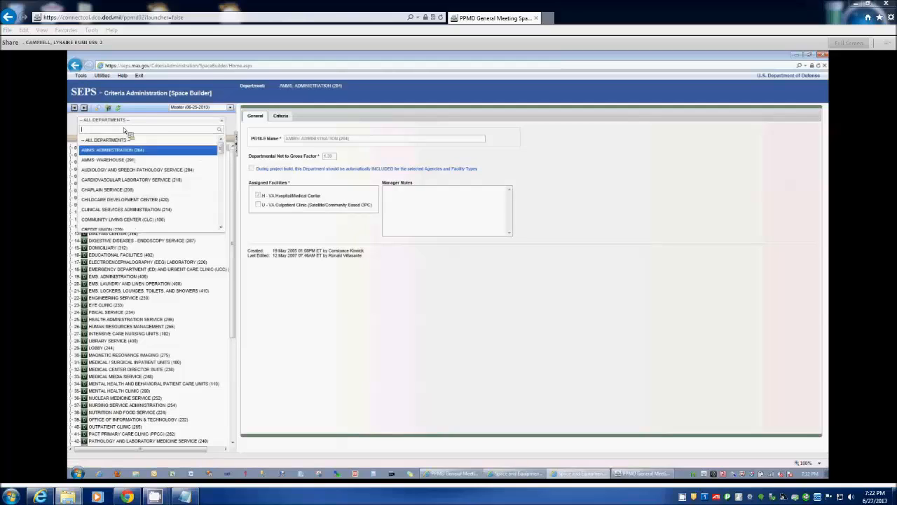
pyautogui.moveTo(220, 148)
pyautogui.mouseDown()
pyautogui.moveTo(227, 200)
pyautogui.moveTo(226, 148)
pyautogui.mouseUp()
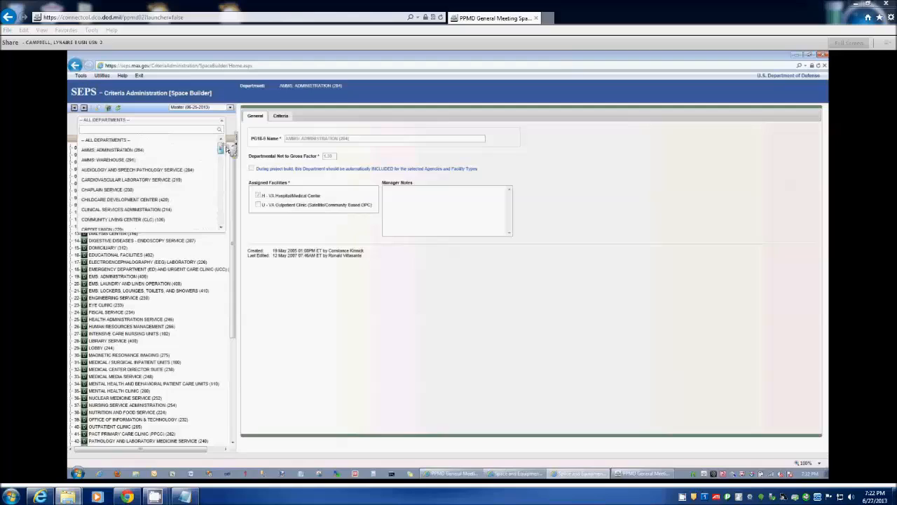
pyautogui.write('car')
pyautogui.click(108, 142)
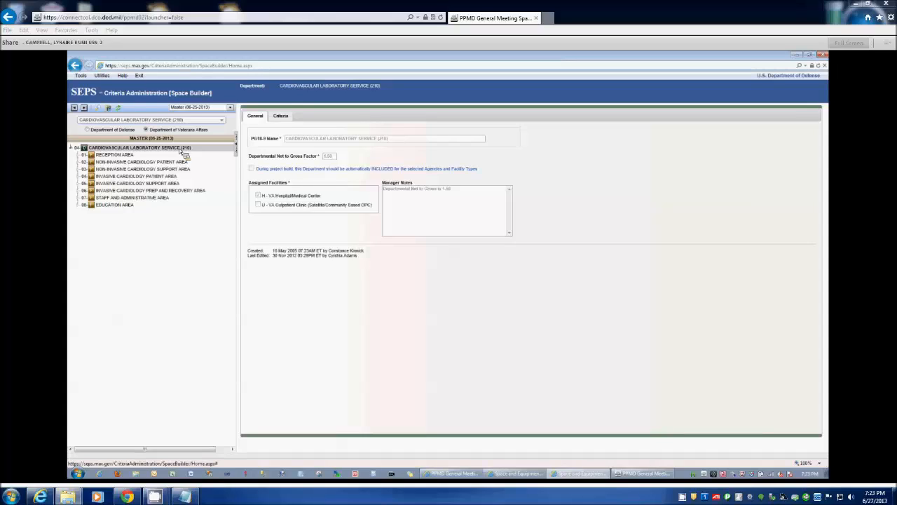
# - Look through the available criteria versions, then close the list without choosing another version
pyautogui.click(229, 108)
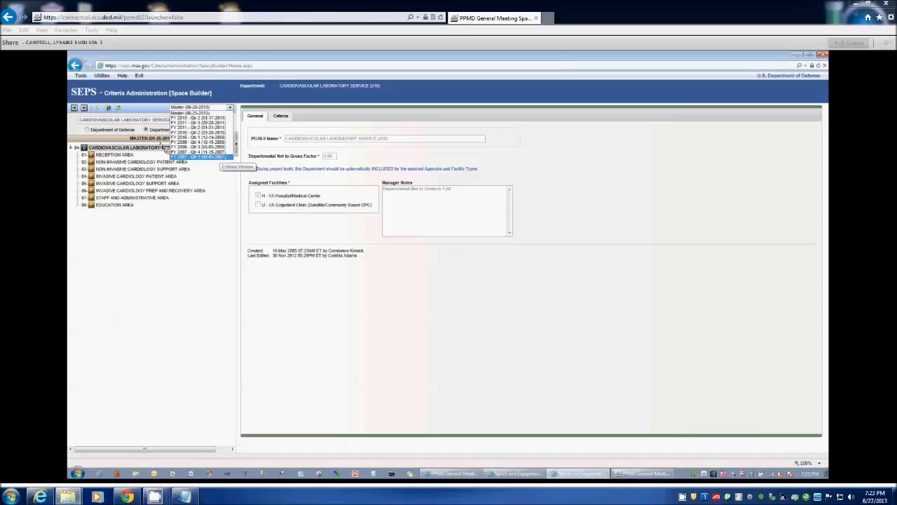
pyautogui.press('Up')
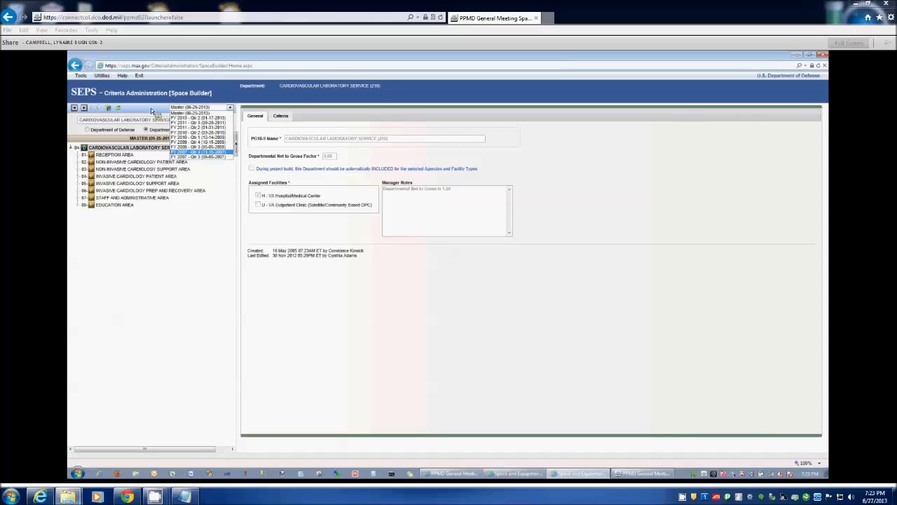
pyautogui.click(150, 108)
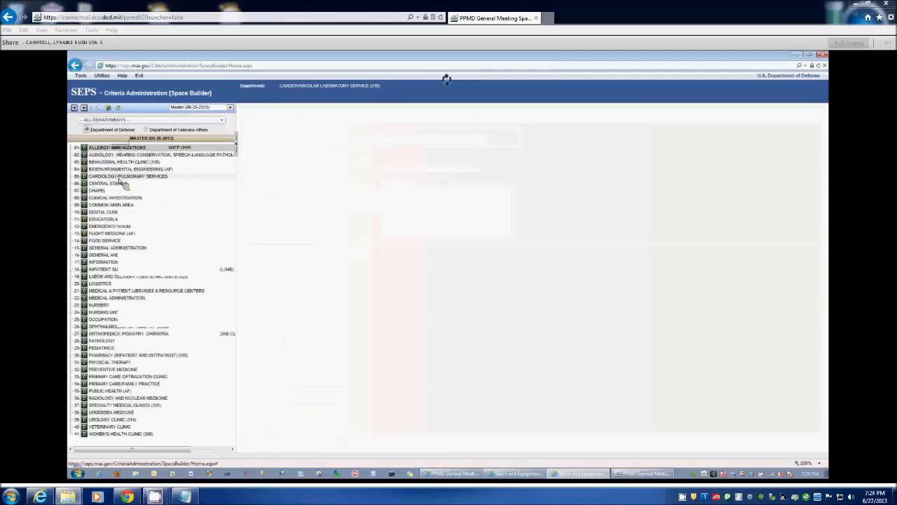
# - Under Department of Defense, view the CARDIOLOGY/PULMONARY SERVICES criteria, stepping through the FTE cardiology technicians, cardiologists and nurse managers questions
pyautogui.click(118, 178)
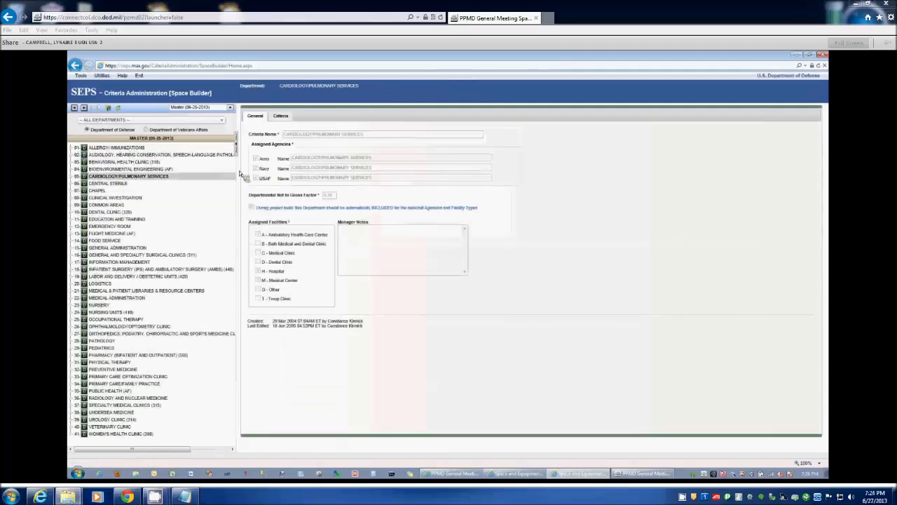
pyautogui.click(284, 117)
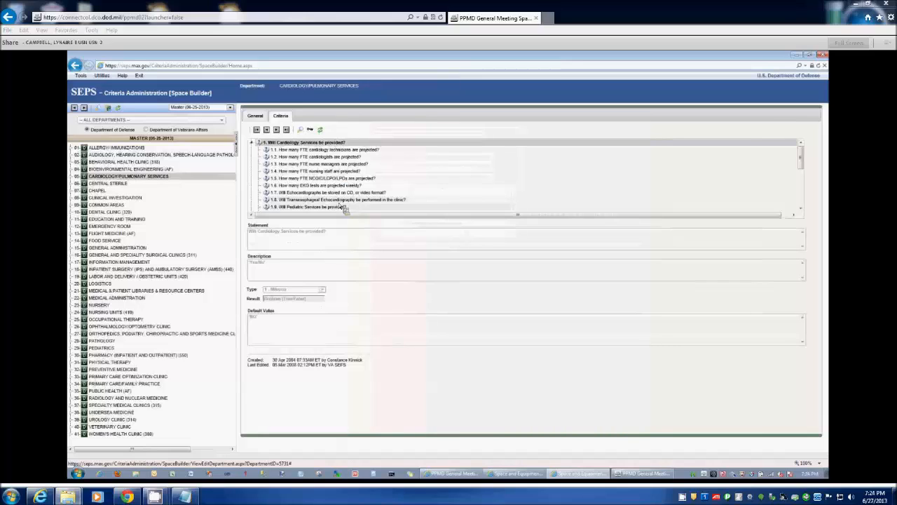
pyautogui.click(342, 150)
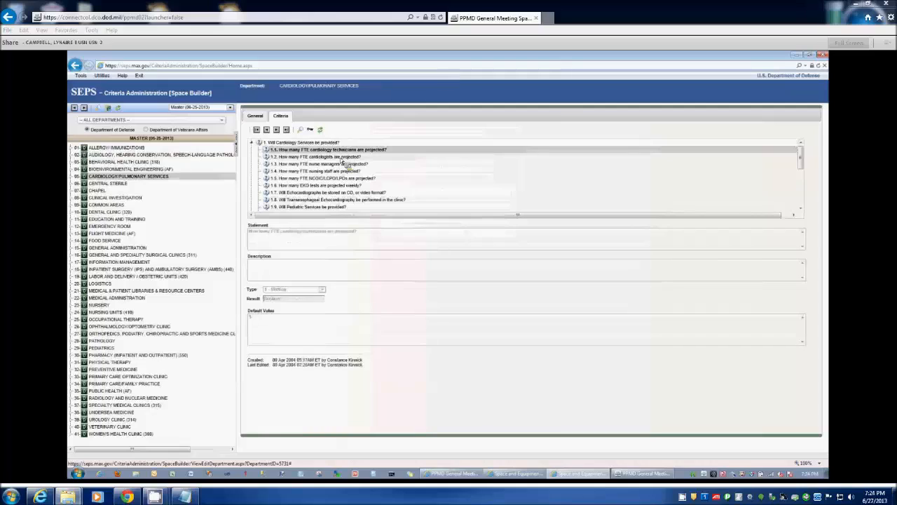
pyautogui.press('Down')
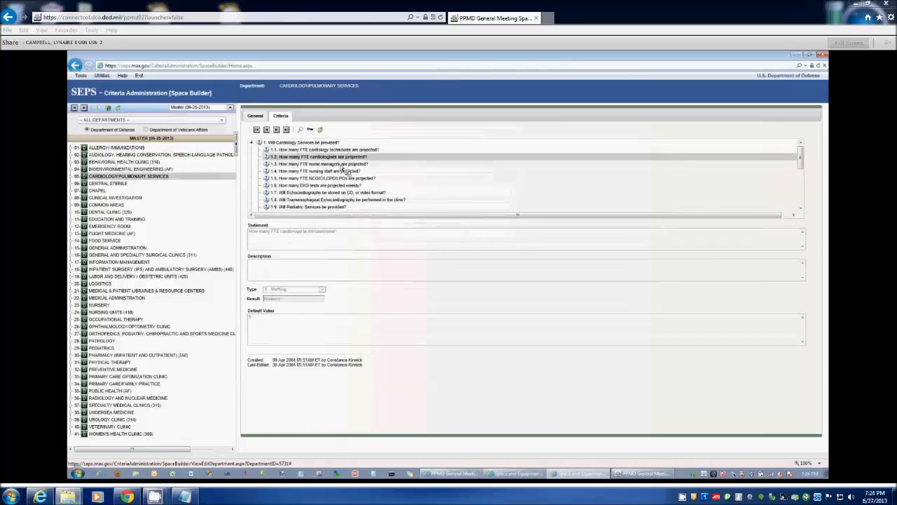
pyautogui.press('Down')
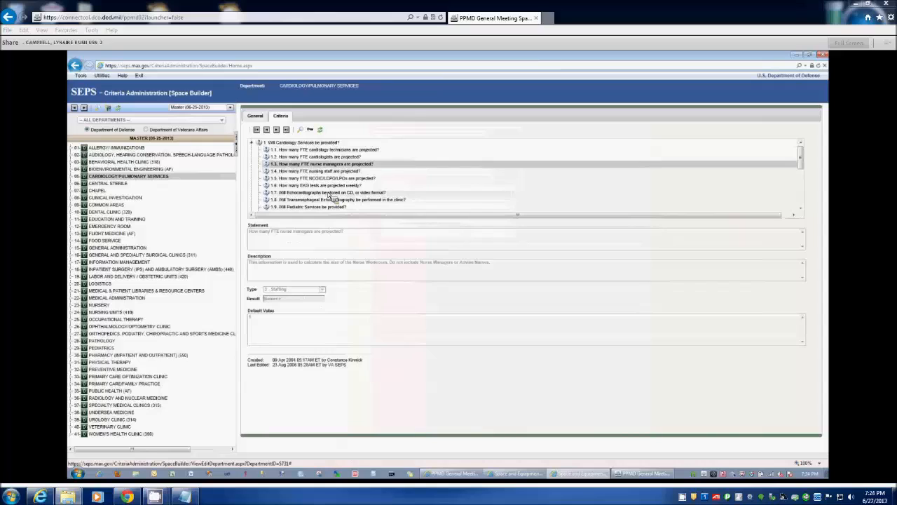
# - View the room criteria that reference the question about ultrasound services in the cardiology/pulmonology clinic, then close the key references
pyautogui.scroll(-2, 332, 198)
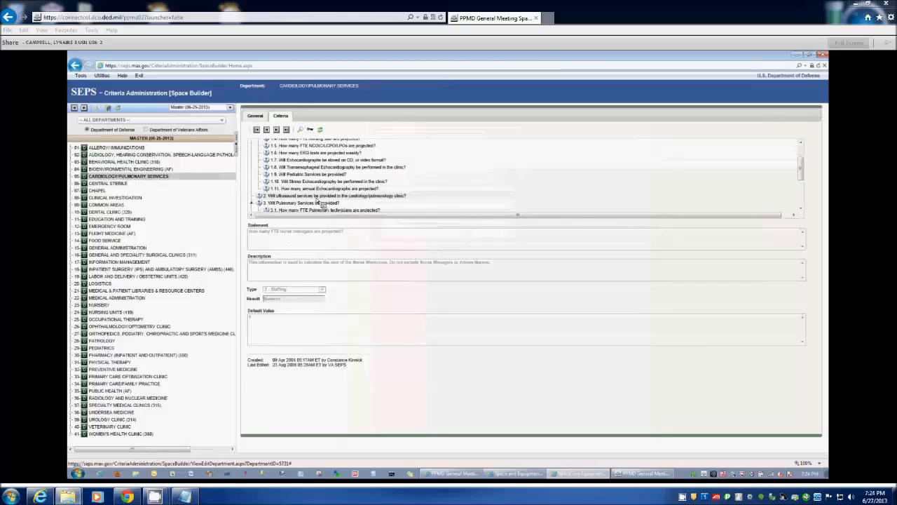
pyautogui.click(317, 197)
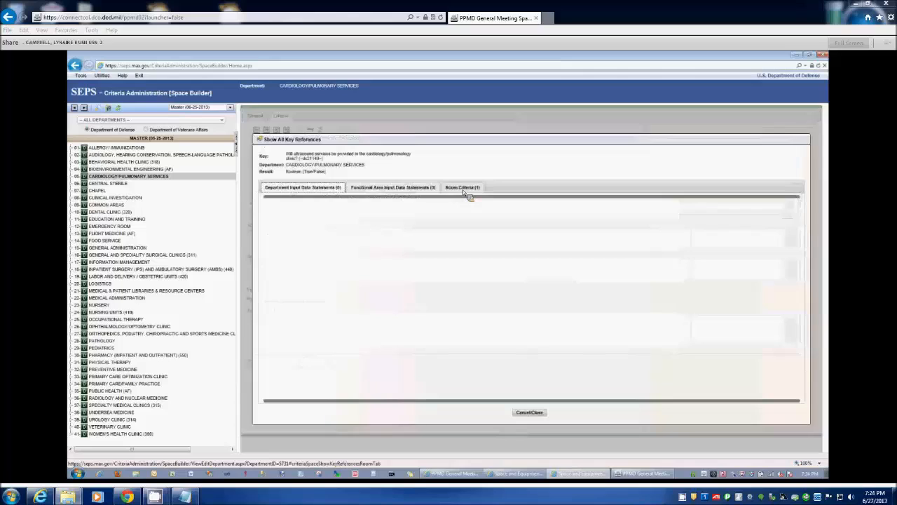
pyautogui.click(463, 190)
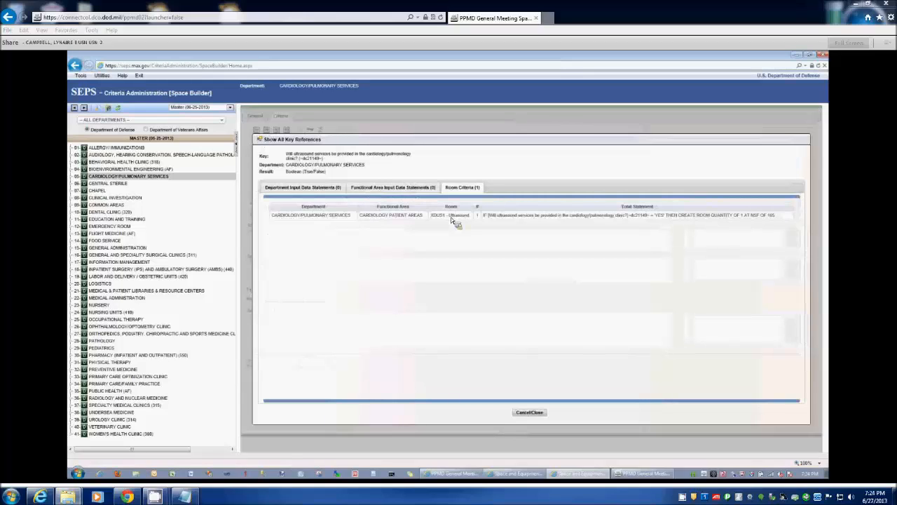
pyautogui.click(531, 412)
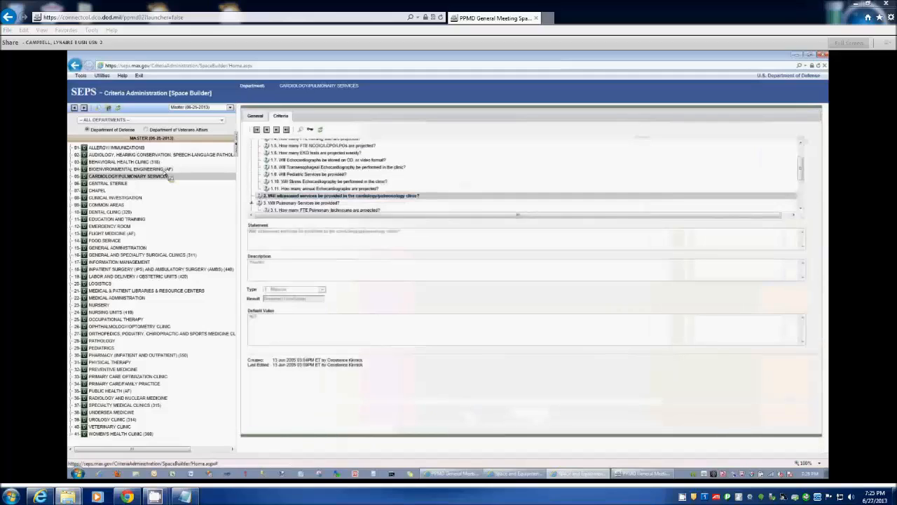
# - View the criteria of the RECEPTION AREAS functional area under CARDIOLOGY/PULMONARY SERVICES and of its WRC01 - Clinic Waiting room
pyautogui.click(73, 178)
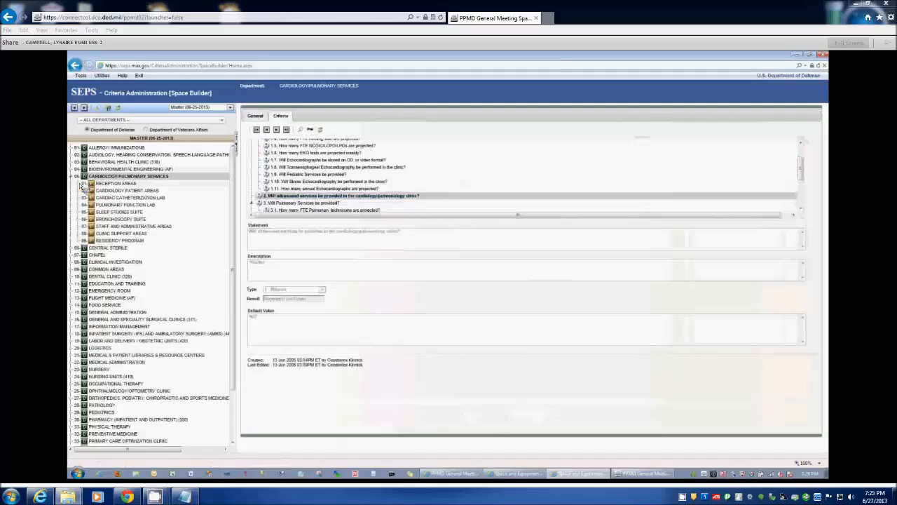
pyautogui.click(80, 183)
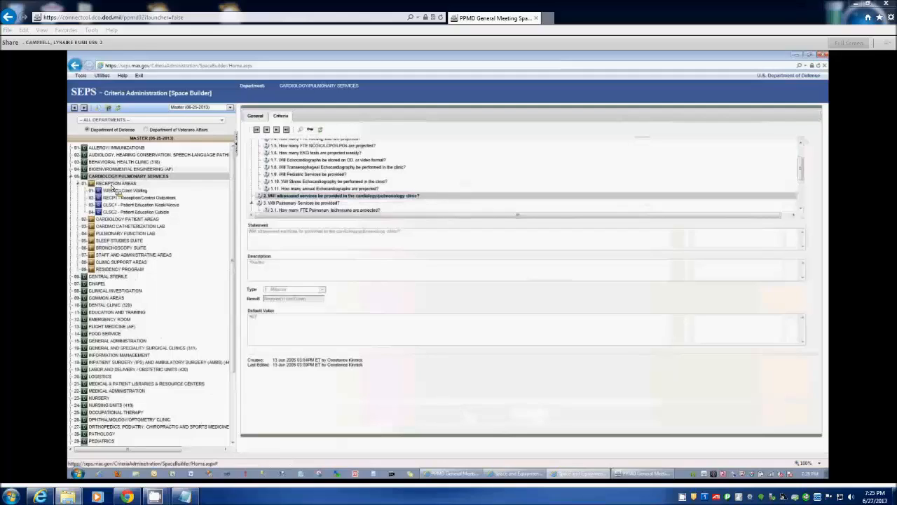
pyautogui.click(114, 183)
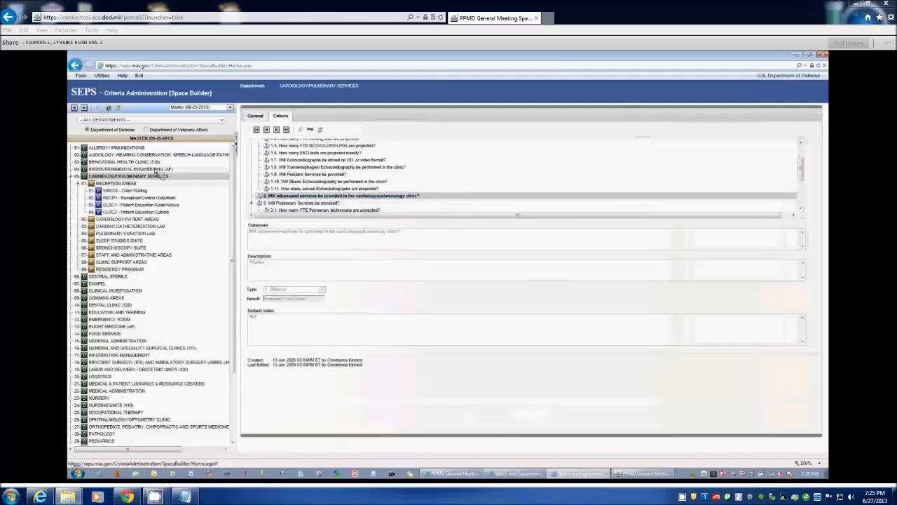
pyautogui.click(279, 115)
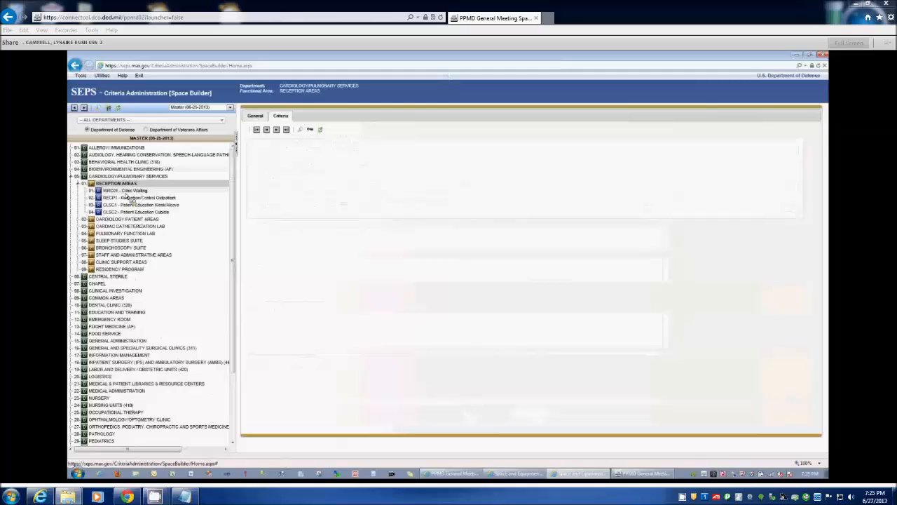
pyautogui.click(126, 192)
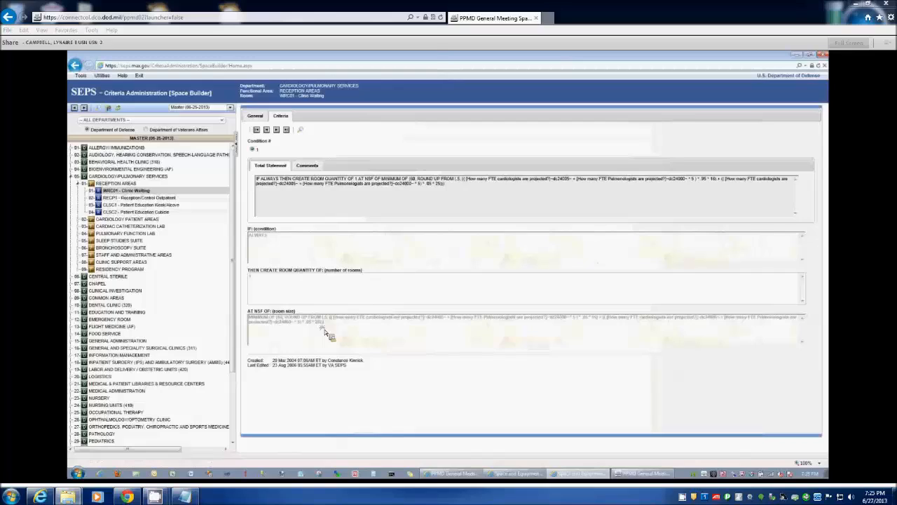
# - Examine the Clinic Waiting room's total statement and highlight its room size formula
pyautogui.moveTo(324, 331); pyautogui.dragTo(270, 238)
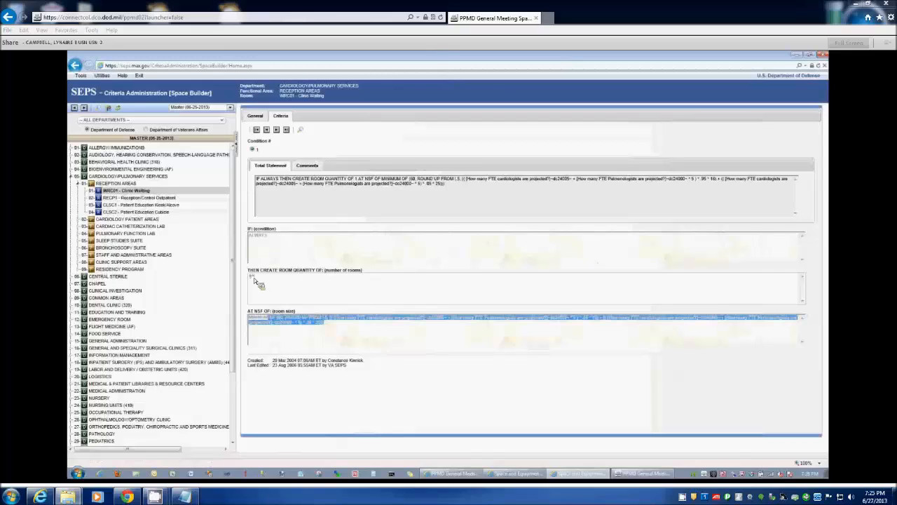
pyautogui.moveTo(254, 278); pyautogui.dragTo(264, 344)
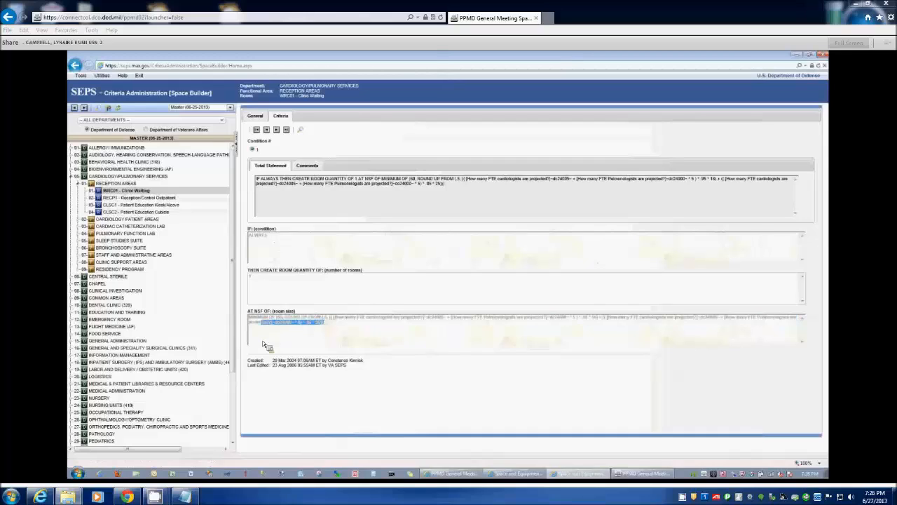
pyautogui.click(265, 344)
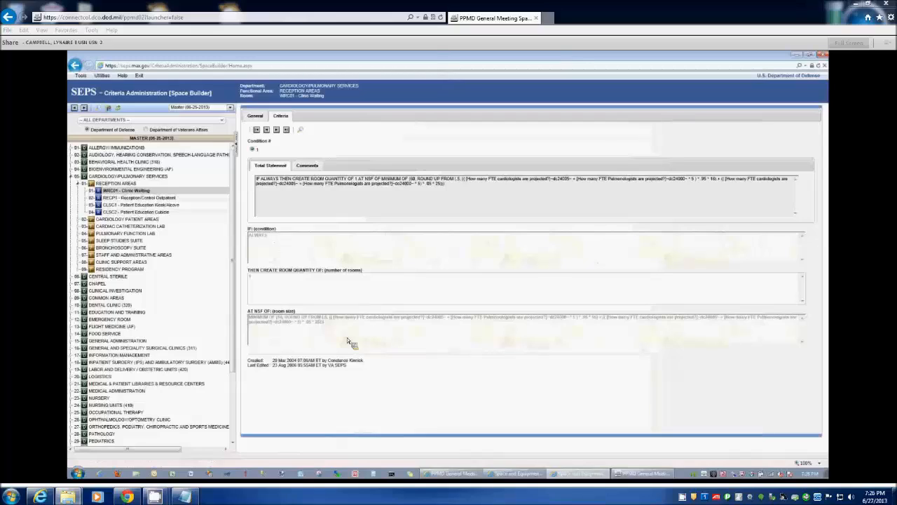
pyautogui.moveTo(341, 336); pyautogui.dragTo(126, 231)
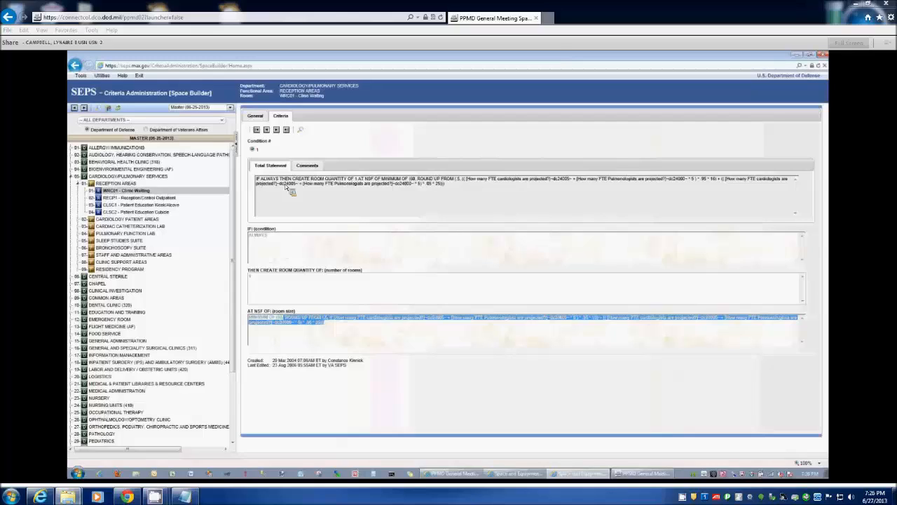
pyautogui.moveTo(286, 188); pyautogui.dragTo(289, 234)
pyautogui.moveTo(786, 81); pyautogui.dragTo(818, 77)
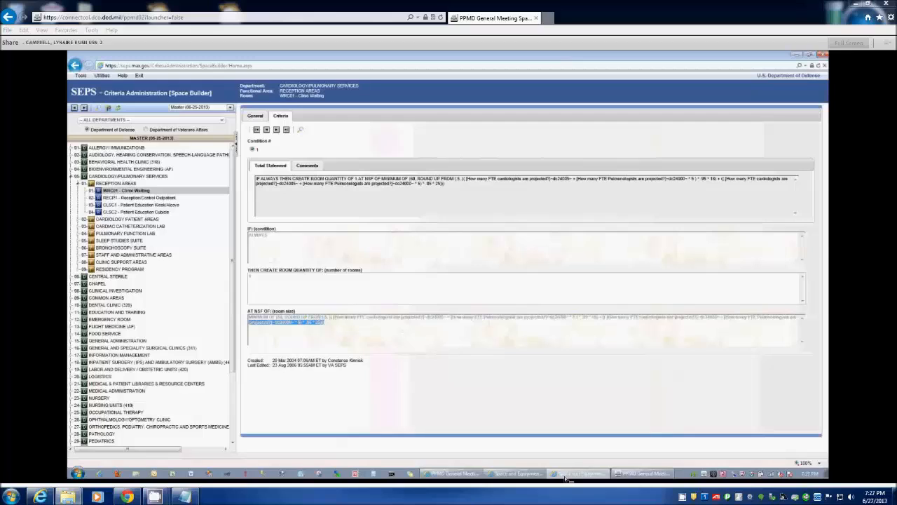
# - Bring up the SEPS Dashboard in another window and open the Space Builder from Criteria Administration there
pyautogui.click(535, 477)
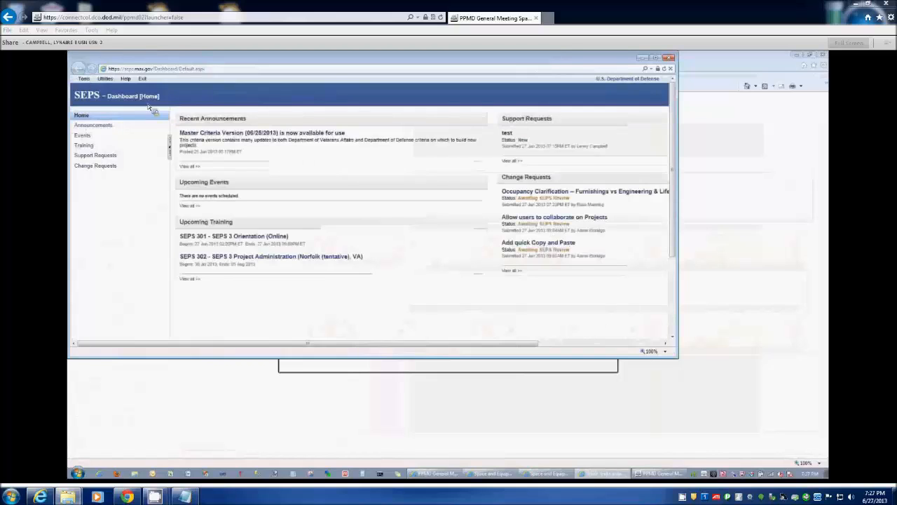
pyautogui.click(83, 78)
pyautogui.moveTo(96, 102)
pyautogui.click(192, 104)
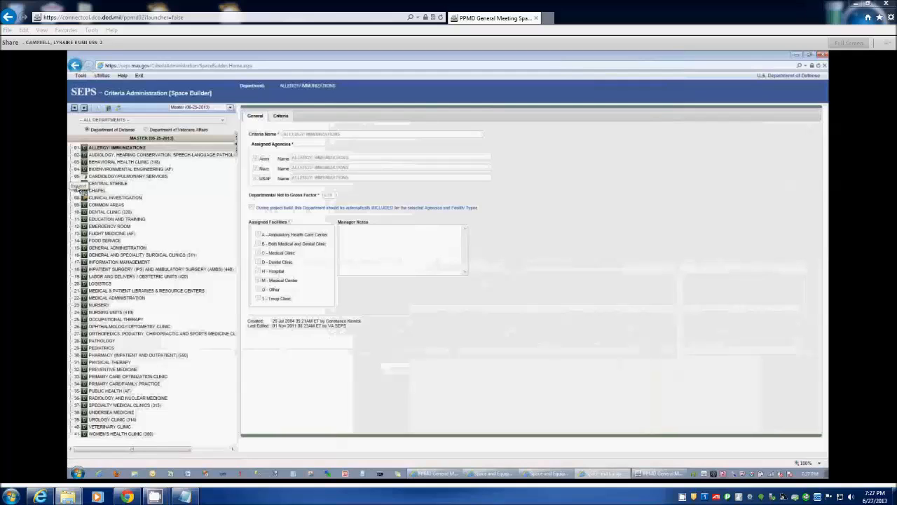
# - View the criteria of WRC01 - Clinic Waiting and RECP1 - Reception/Control Outpatient in the Cardiology/Pulmonary Services reception areas
pyautogui.click(72, 177)
pyautogui.click(78, 183)
pyautogui.click(140, 191)
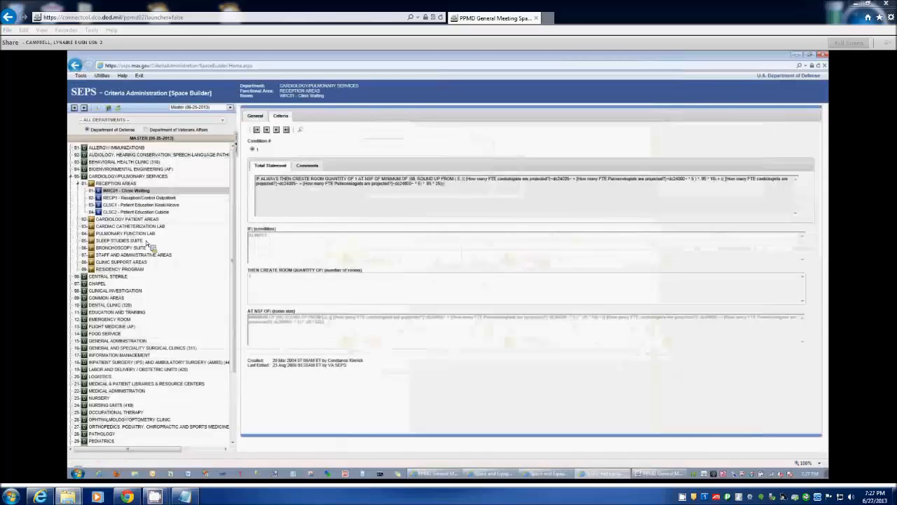
pyautogui.click(125, 199)
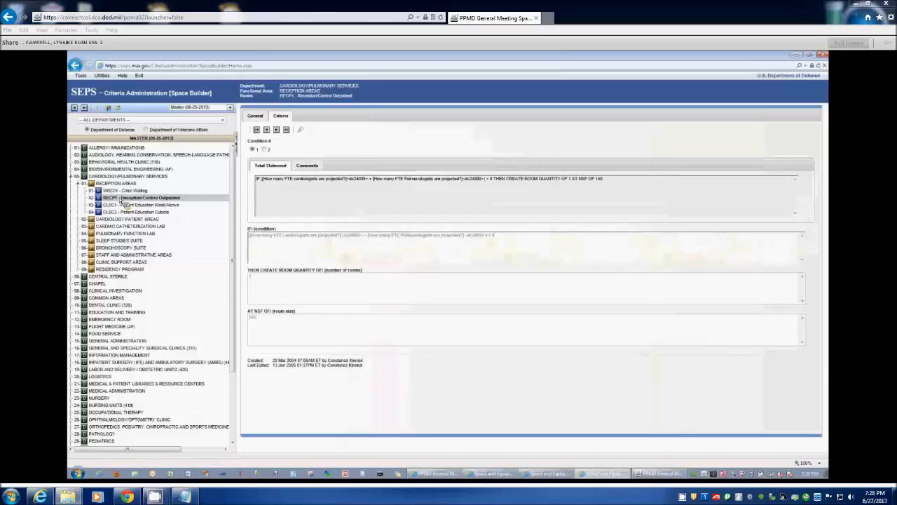
# - Show the reference links available among the SEPS utilities
pyautogui.click(103, 76)
pyautogui.moveTo(106, 96)
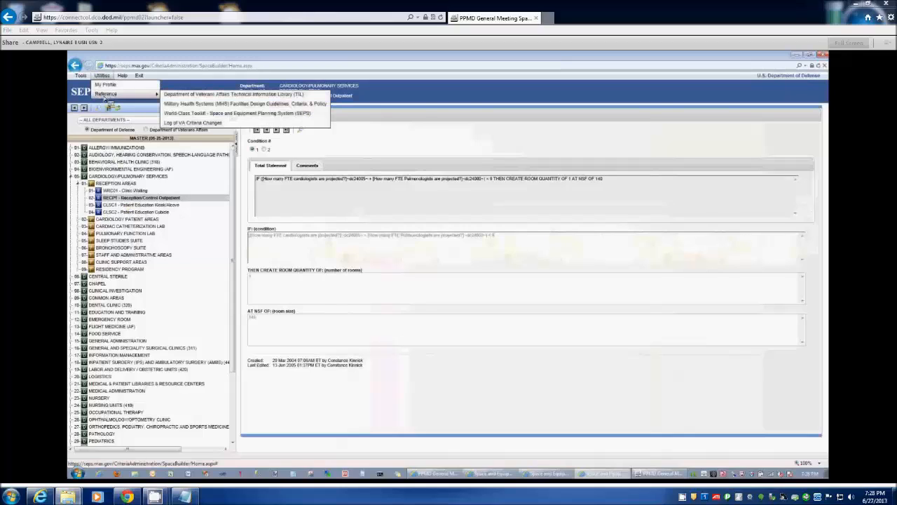